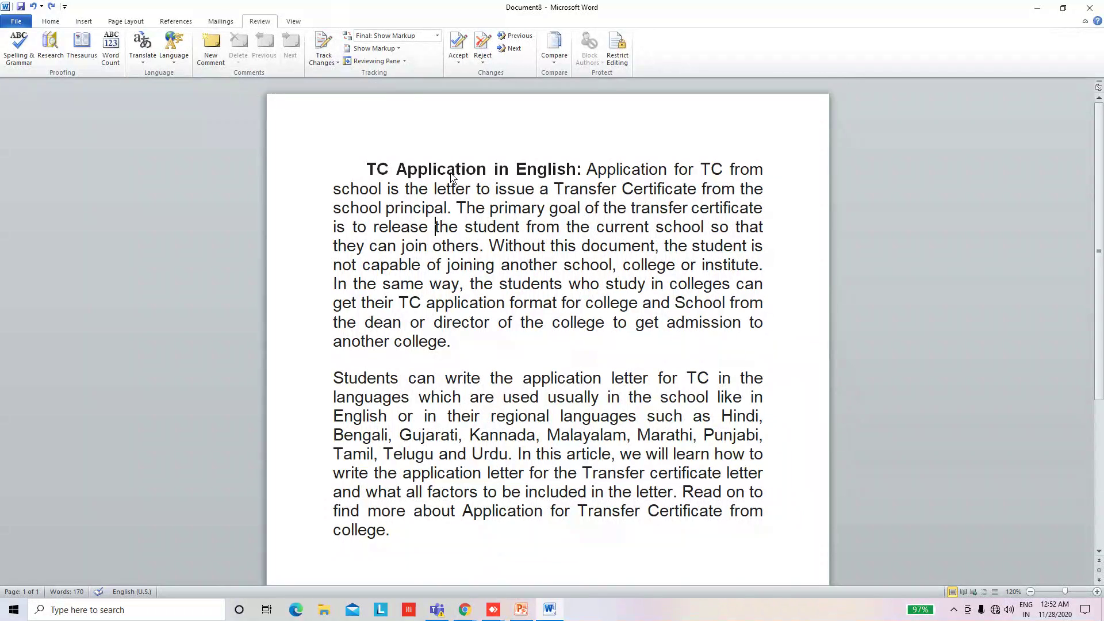
# Add a comment reading "Language" to the word "English" in the bold heading
pyautogui.click(407, 170)
pyautogui.moveTo(521, 176); pyautogui.dragTo(575, 173)
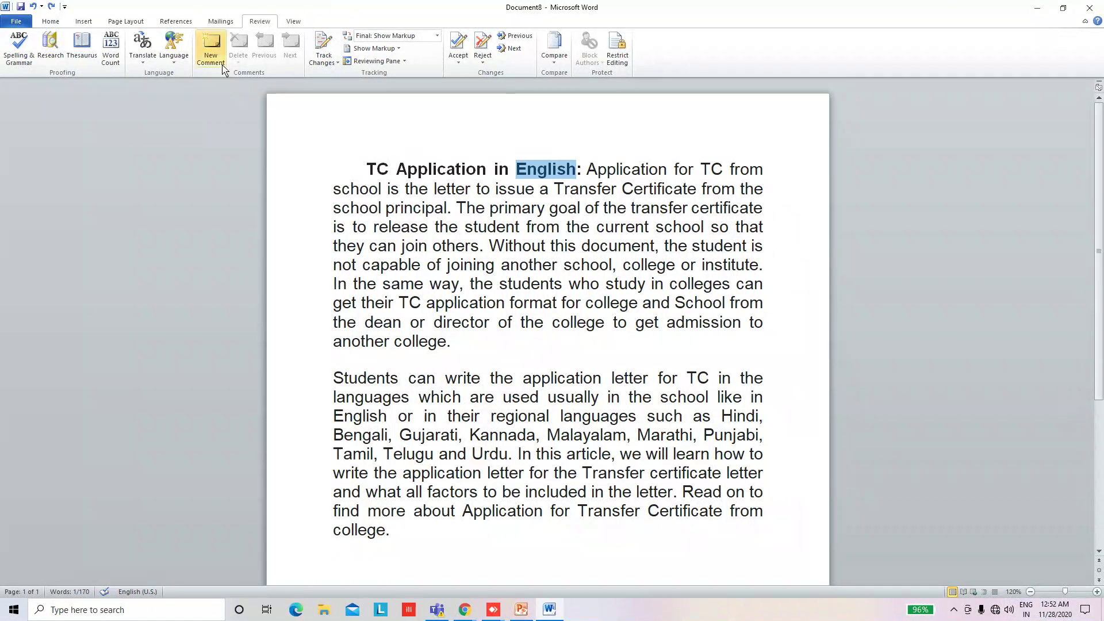
pyautogui.click(211, 48)
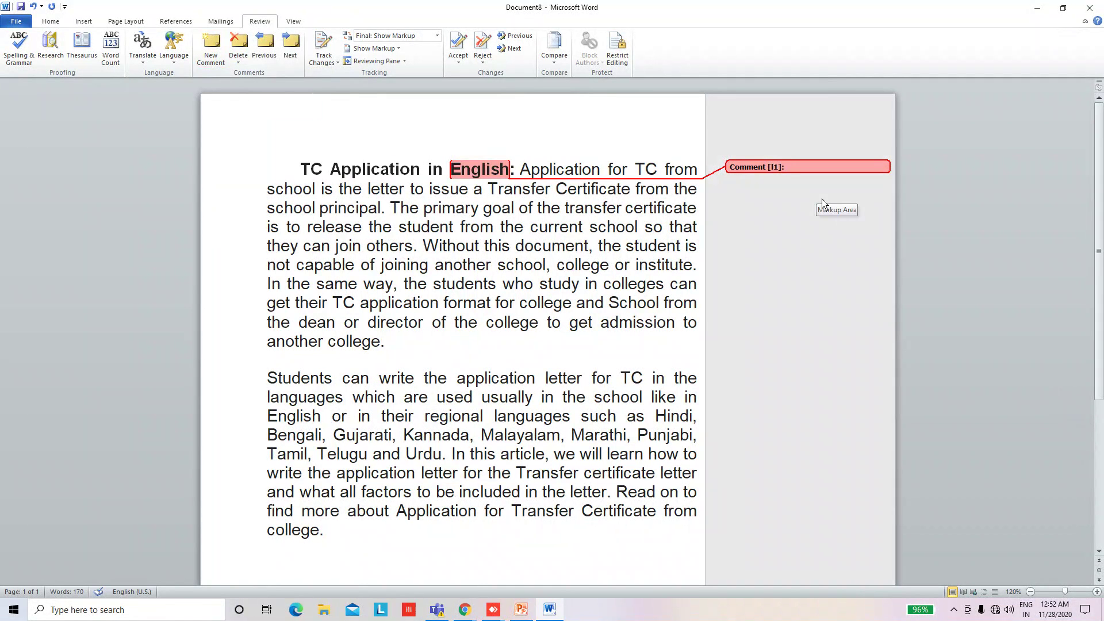
pyautogui.write('Langiage')
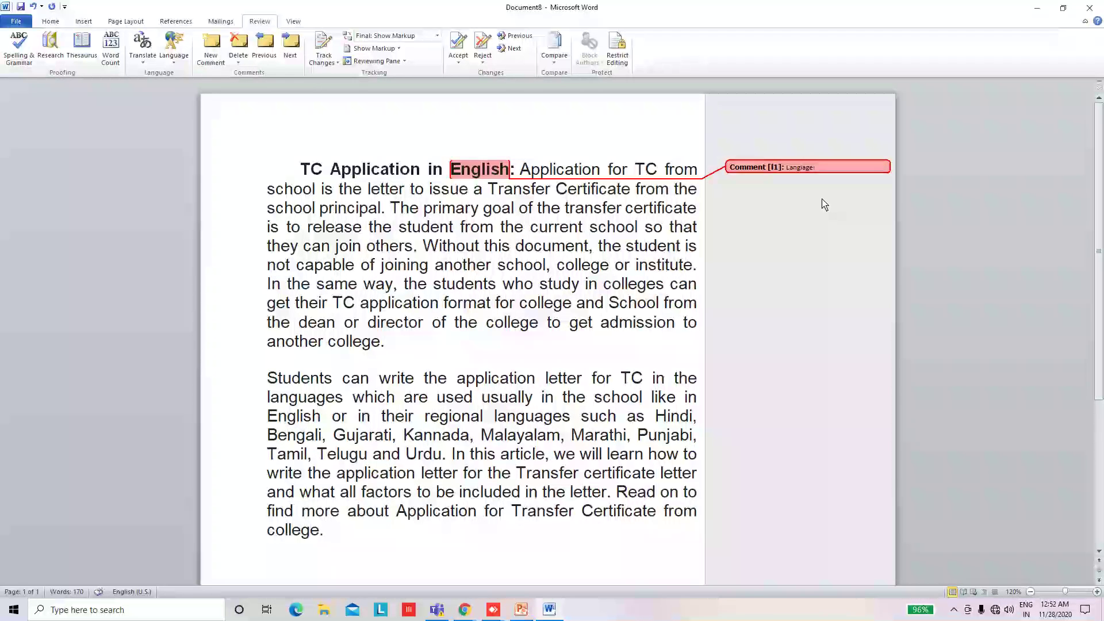
pyautogui.press('BackSpace')
pyautogui.press('BackSpace')
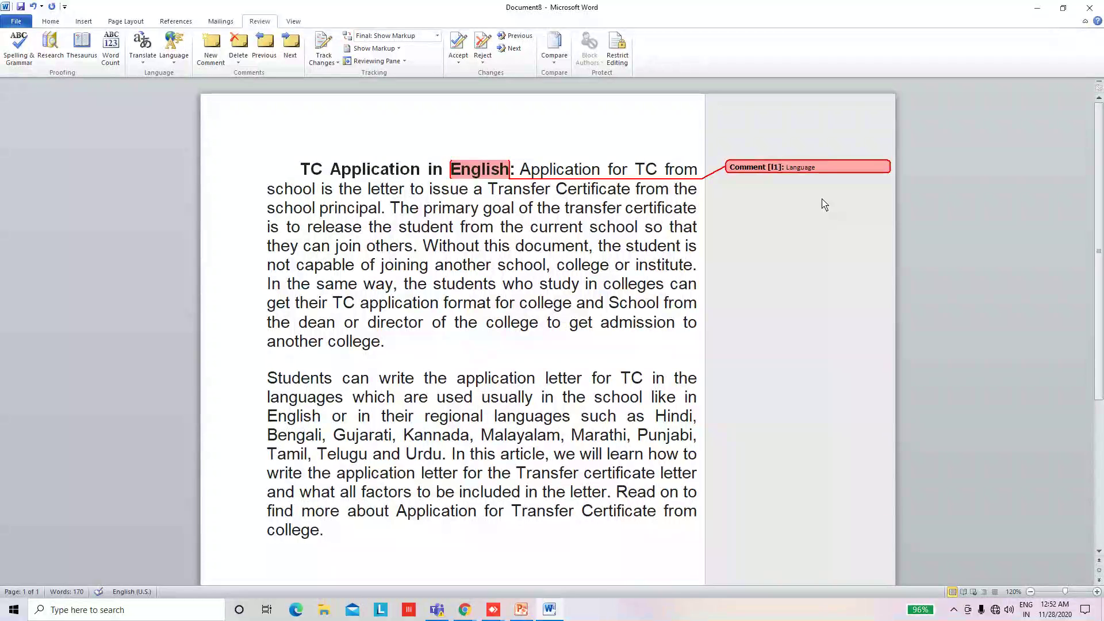
pyautogui.click(649, 265)
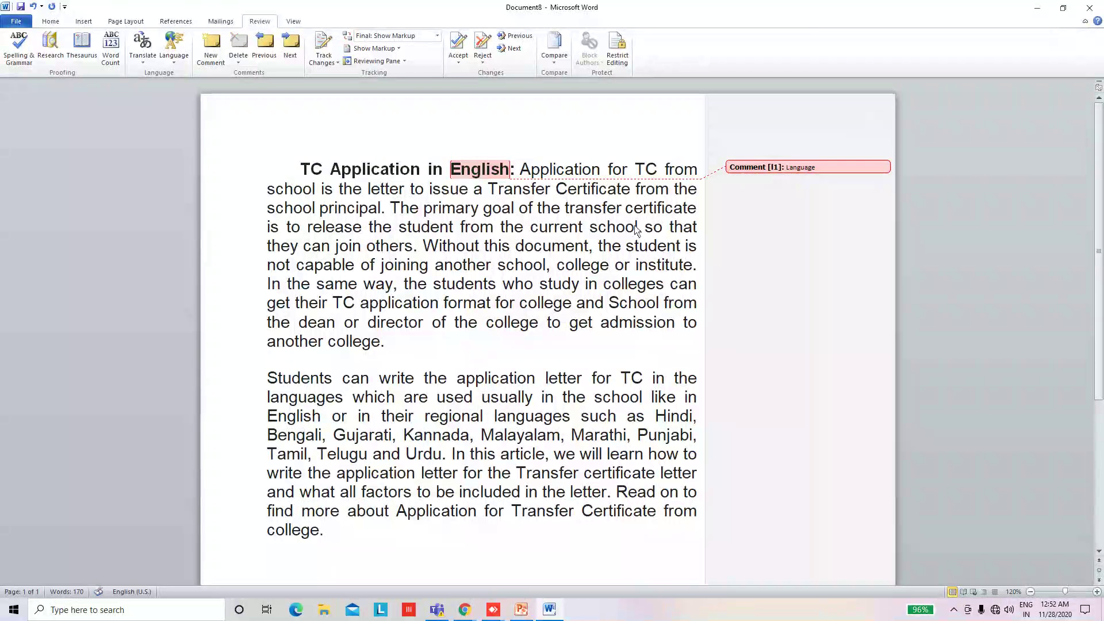
# Add a comment reading "KV No.2 Roorkee" to the word "school" after "current" in the first paragraph
pyautogui.moveTo(638, 230); pyautogui.dragTo(609, 230)
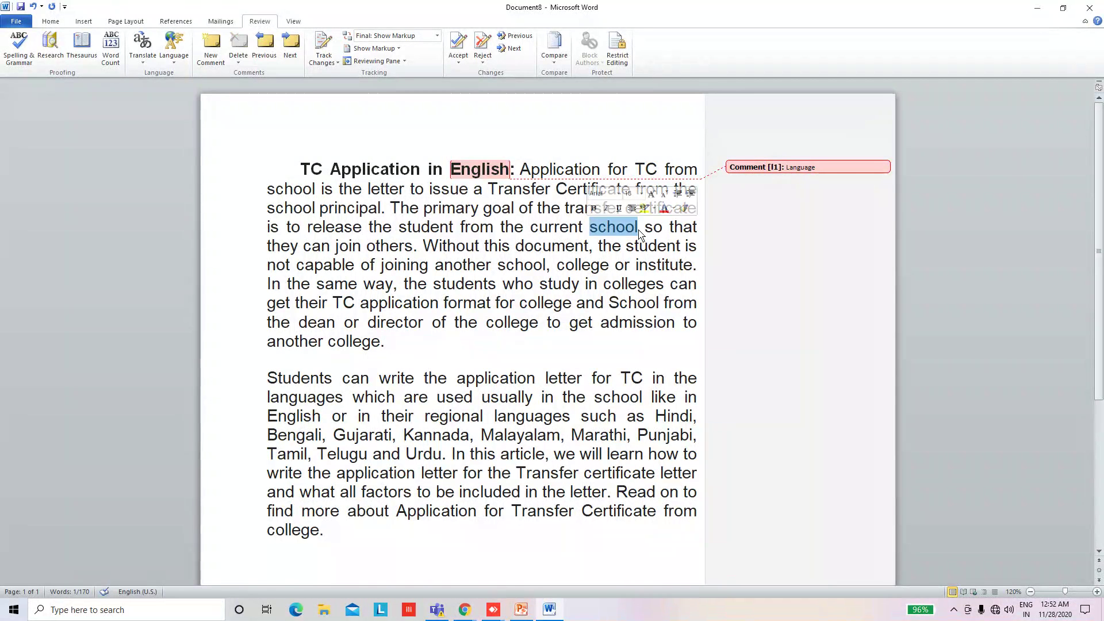
pyautogui.click(213, 55)
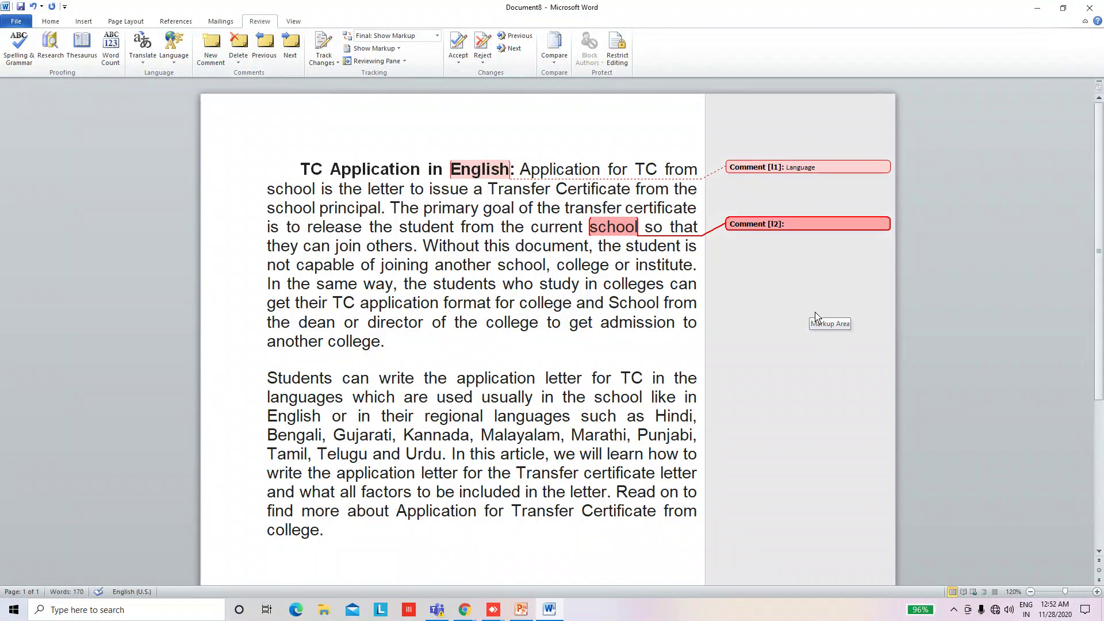
pyautogui.write('KV No.2 Roorkee')
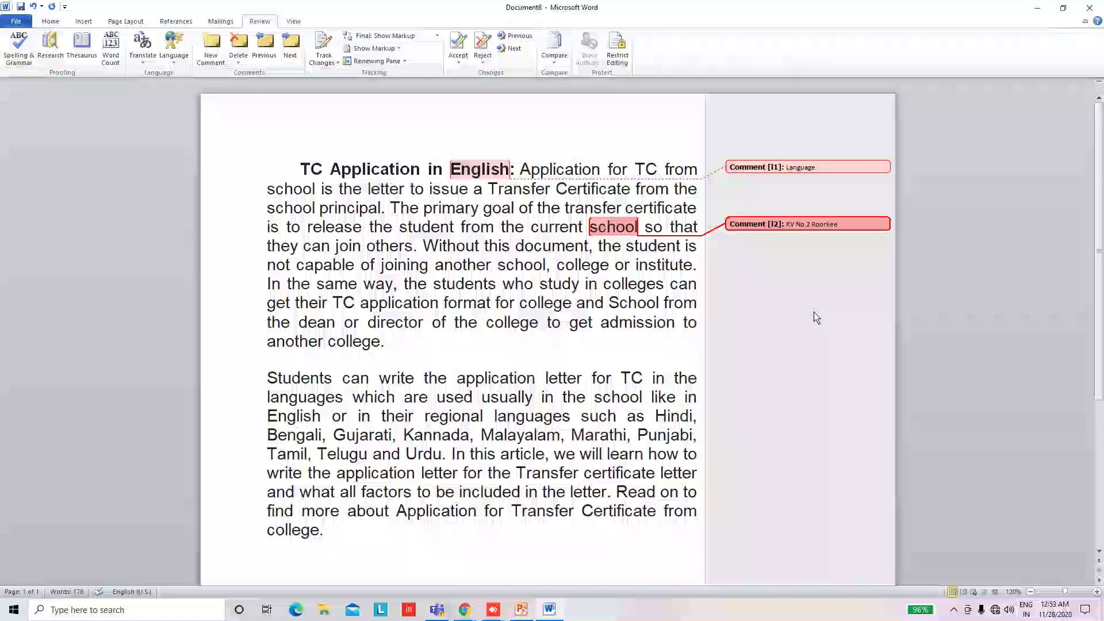
pyautogui.click(527, 363)
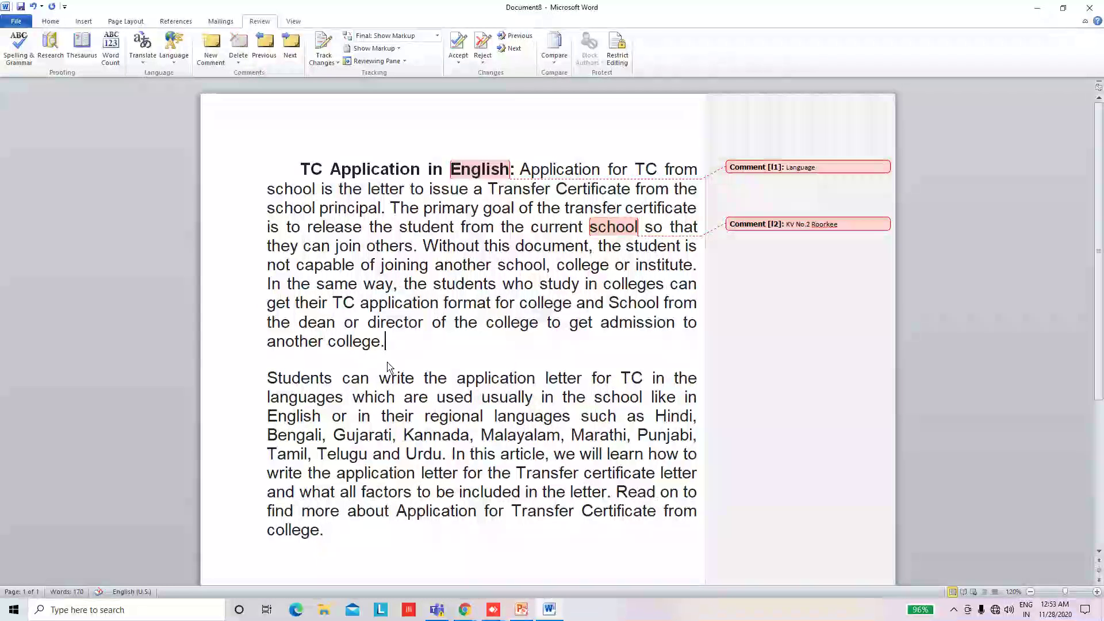
# Add a comment reading "Noun" to the word "application" in the first line of the second paragraph
pyautogui.moveTo(457, 378); pyautogui.dragTo(516, 381)
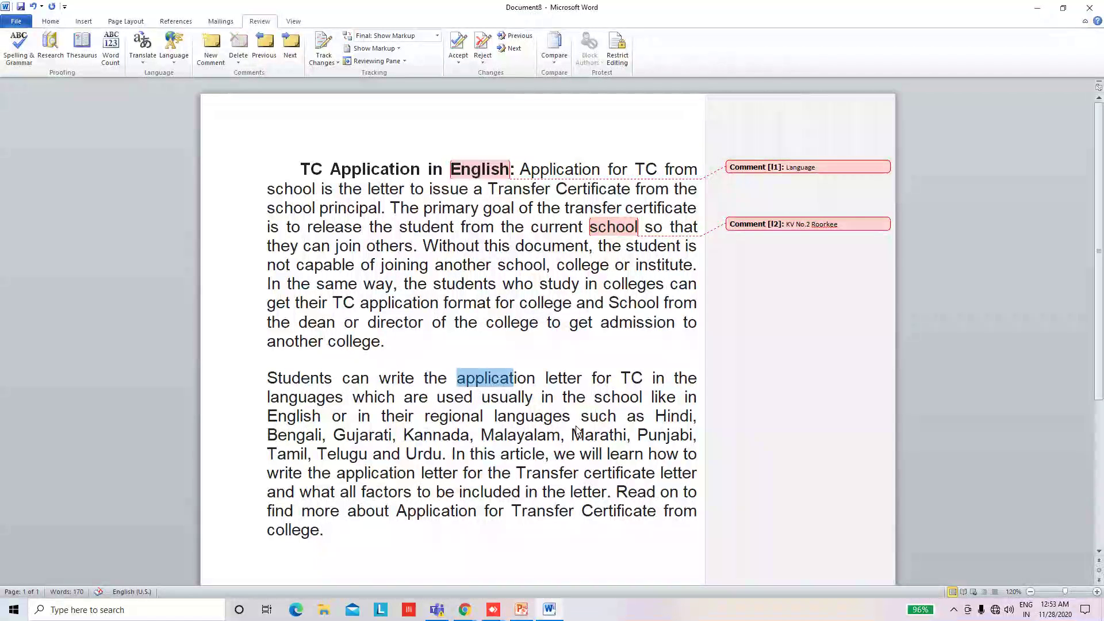
pyautogui.moveTo(577, 431); pyautogui.dragTo(581, 418)
pyautogui.click(591, 382)
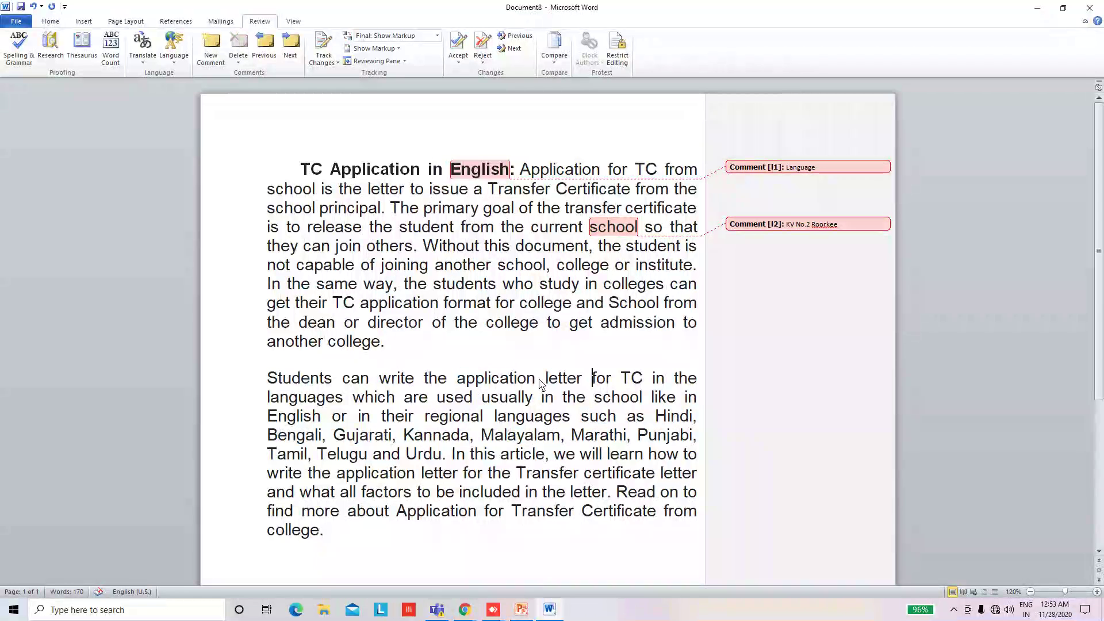
pyautogui.moveTo(535, 380); pyautogui.dragTo(458, 376)
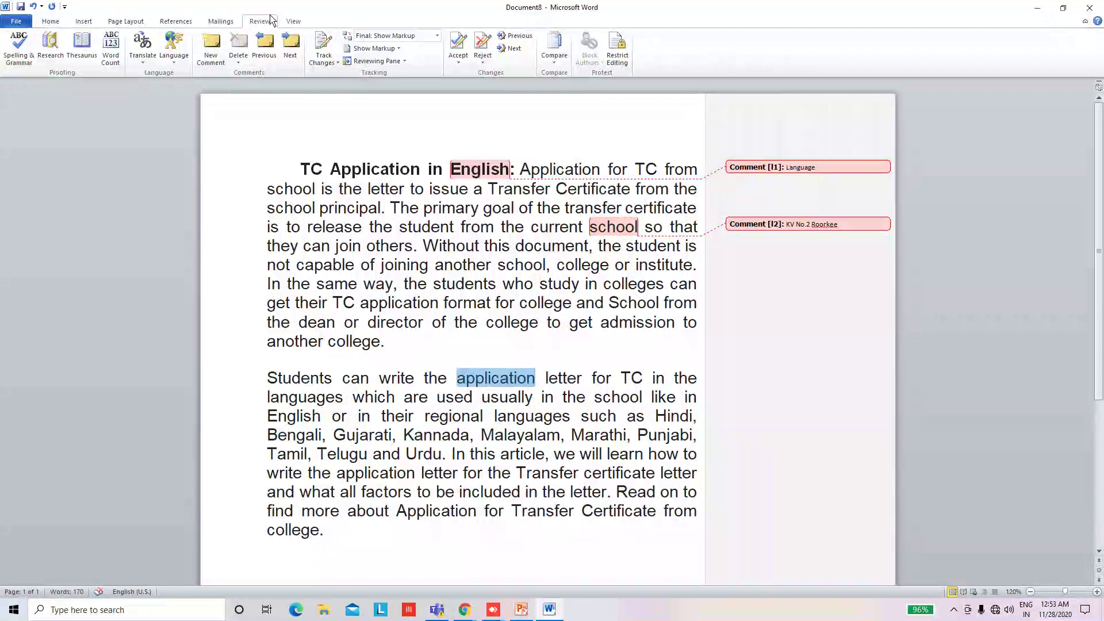
pyautogui.click(219, 63)
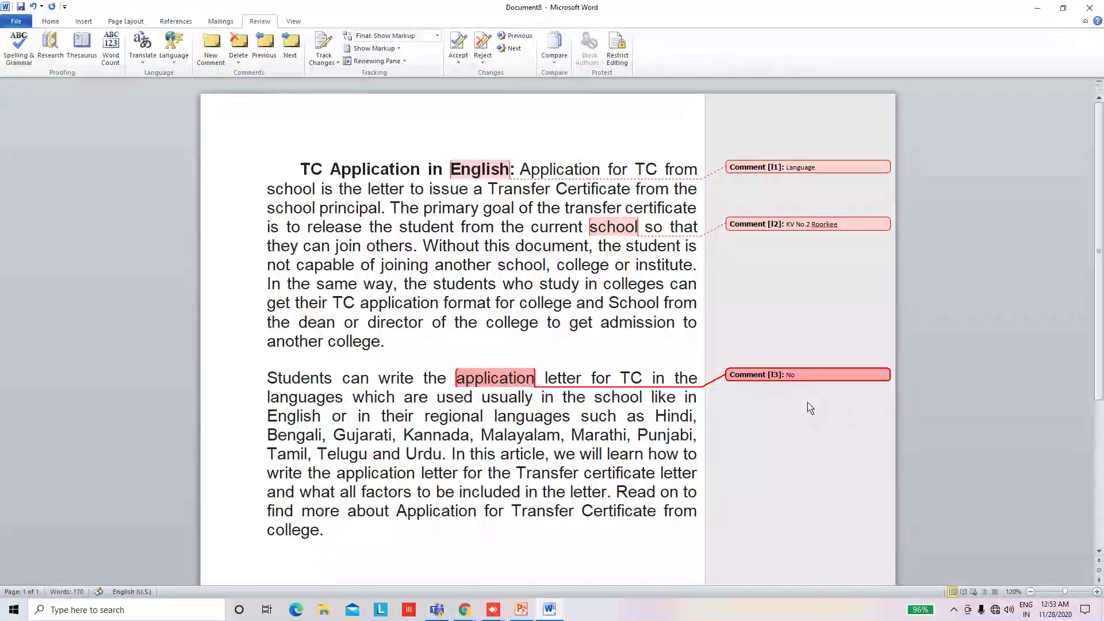
pyautogui.click(774, 419)
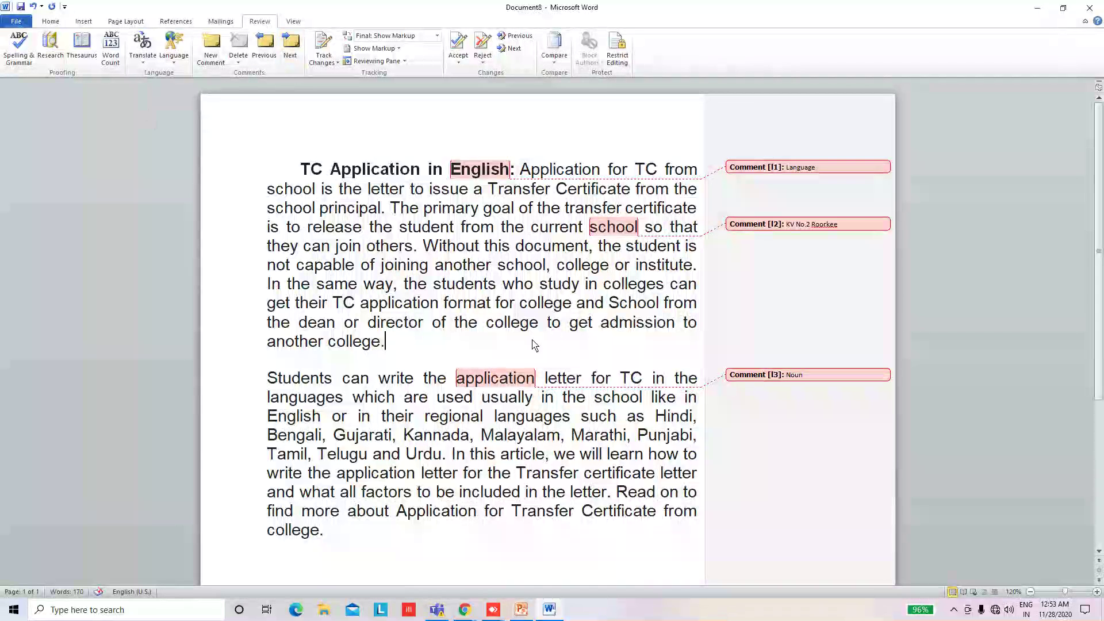
# Step forward through all the comments, continuing from the beginning of the document each time the end is reached
pyautogui.scroll(-1, 535, 347)
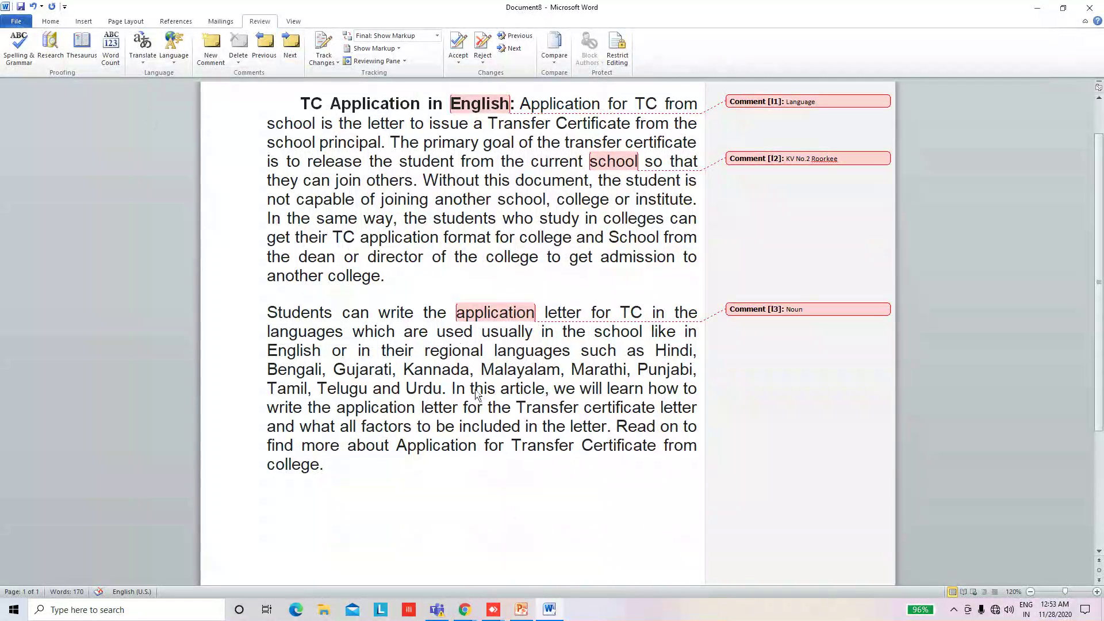
pyautogui.click(291, 48)
pyautogui.click(292, 51)
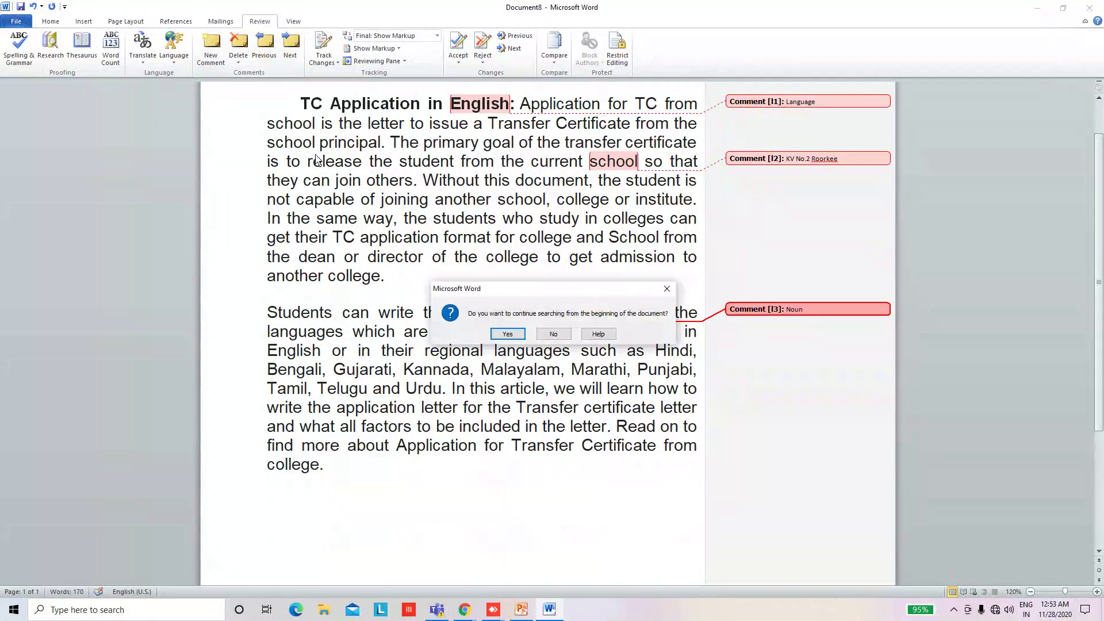
pyautogui.click(508, 335)
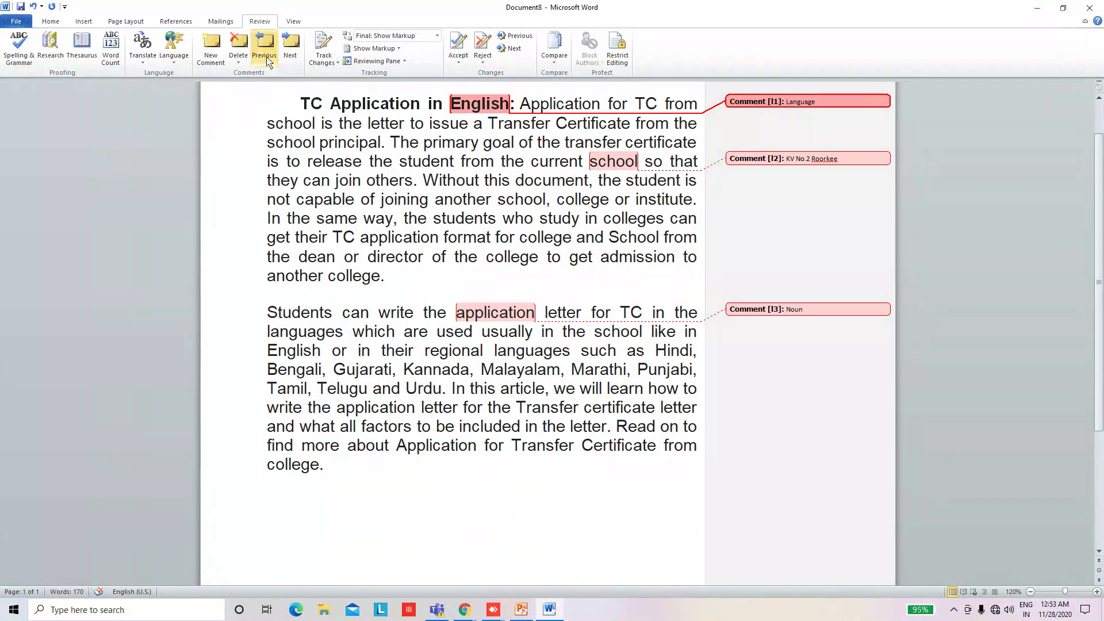
pyautogui.click(293, 51)
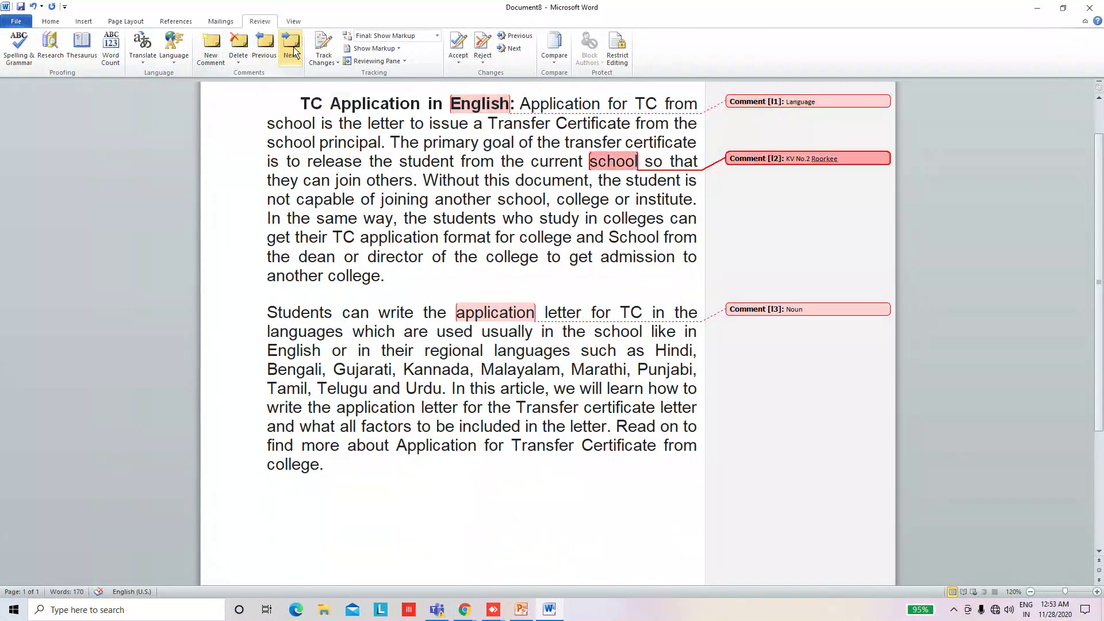
pyautogui.click(294, 50)
pyautogui.click(293, 50)
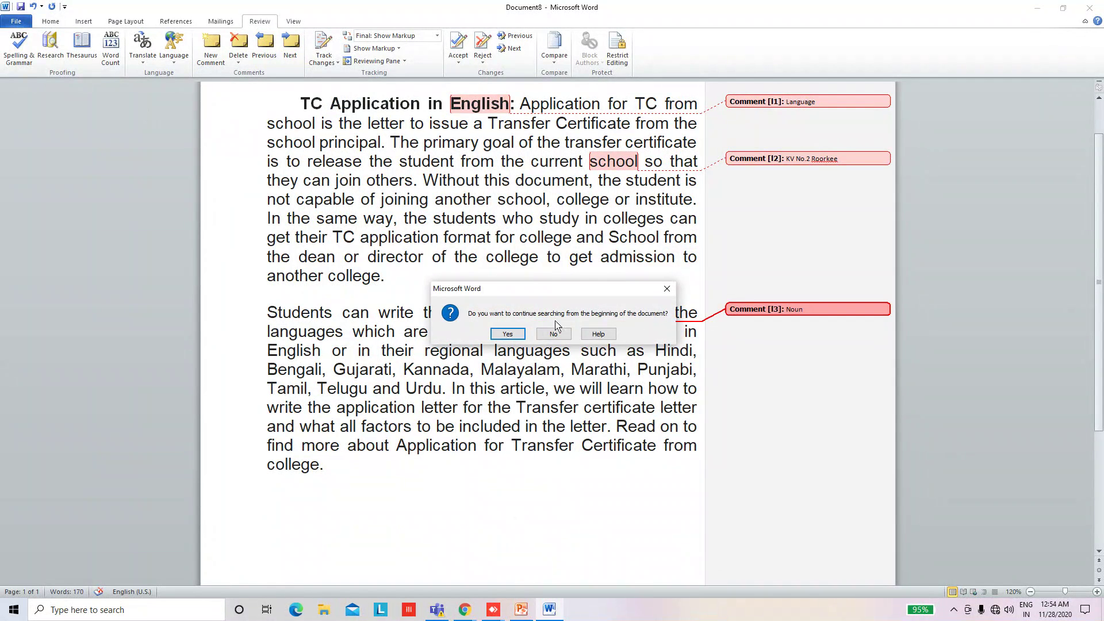
pyautogui.click(507, 334)
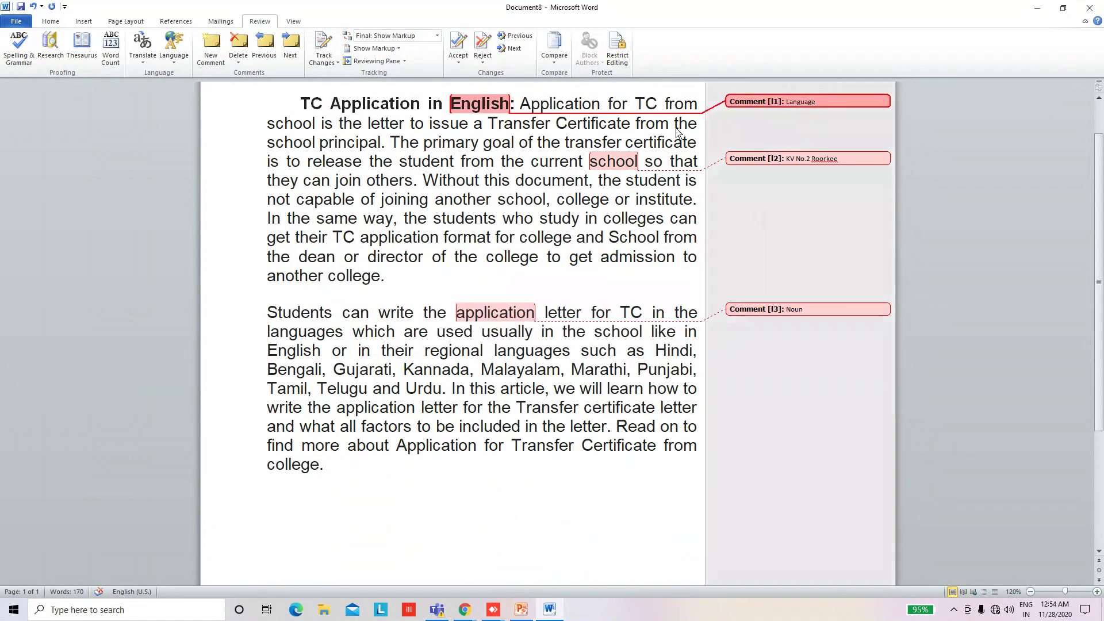
# Step backward through all the comments, continuing from the end of the document each time the beginning is reached
pyautogui.click(266, 54)
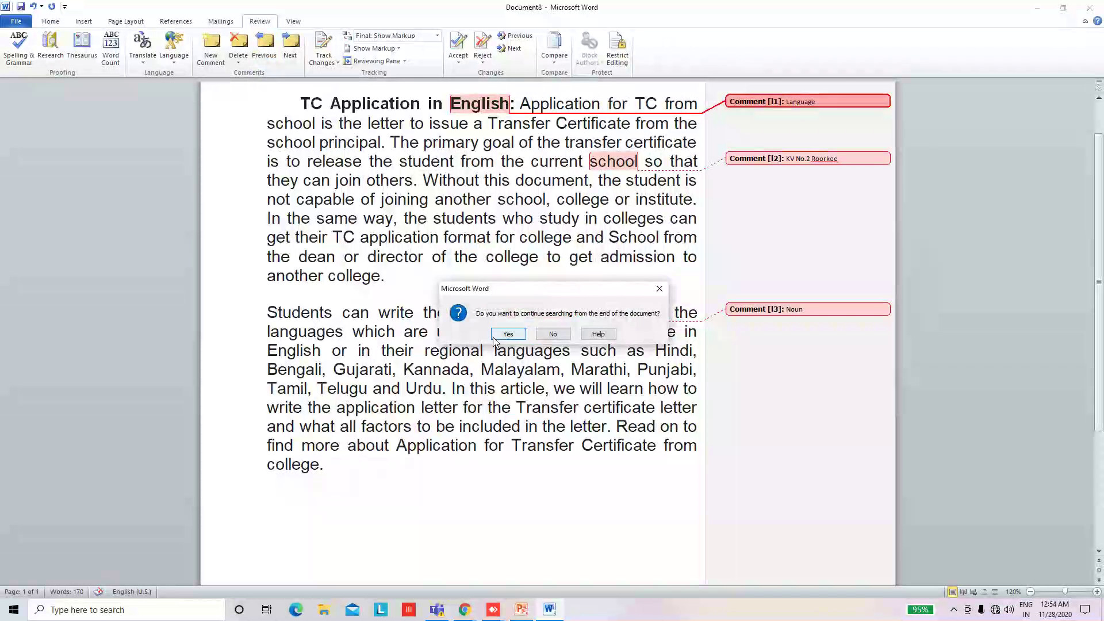
pyautogui.press('Return')
pyautogui.click(264, 55)
pyautogui.click(264, 55)
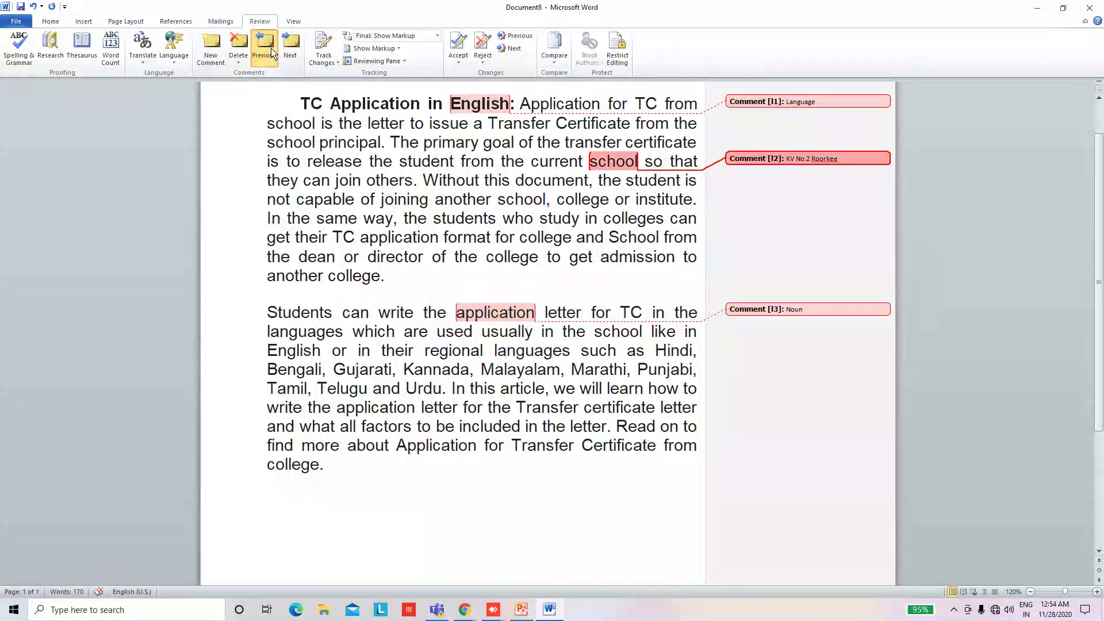
pyautogui.click(265, 55)
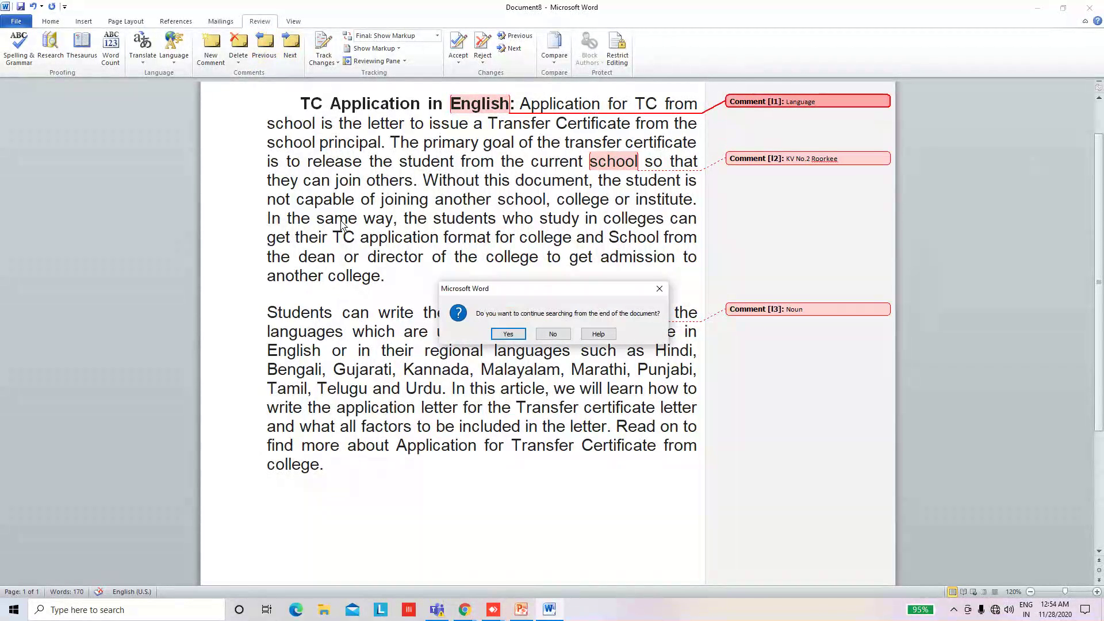
pyautogui.click(508, 335)
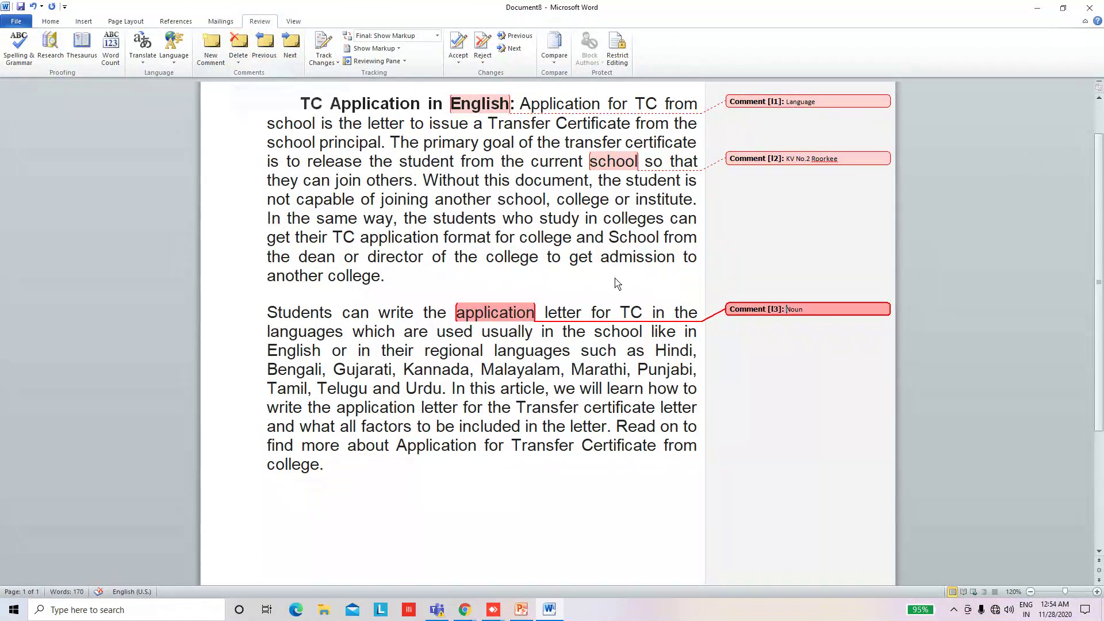
# Delete the comments attached to the words "application" and "school"
pyautogui.moveTo(790, 309); pyautogui.dragTo(795, 310)
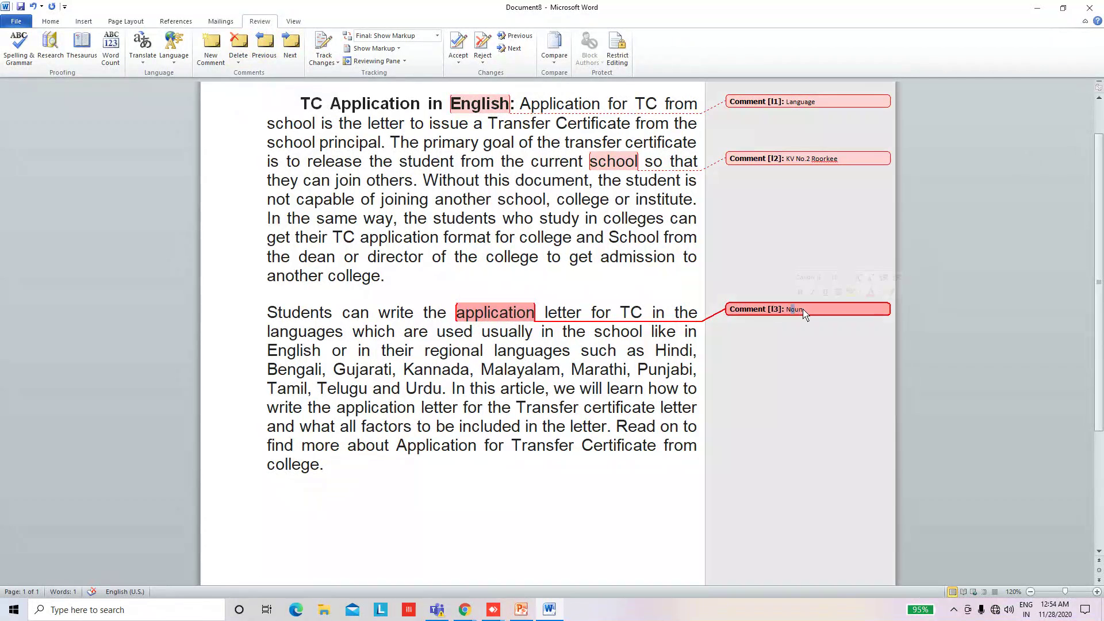
pyautogui.click(238, 48)
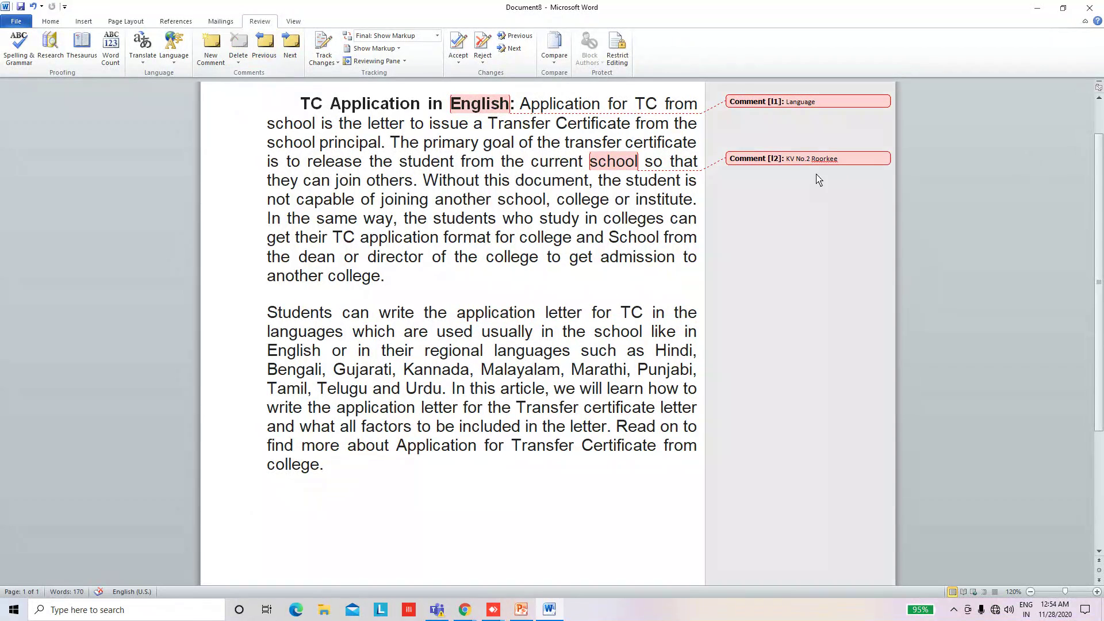
pyautogui.click(838, 163)
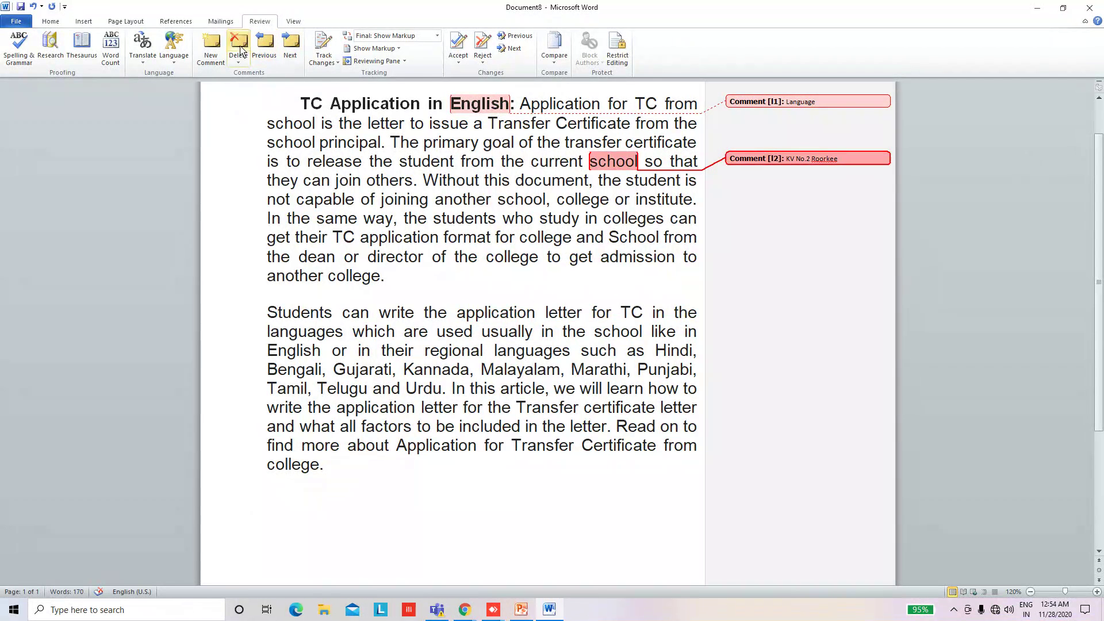
pyautogui.click(238, 48)
# Delete the remaining comment attached to the word "English" in the heading
pyautogui.click(795, 102)
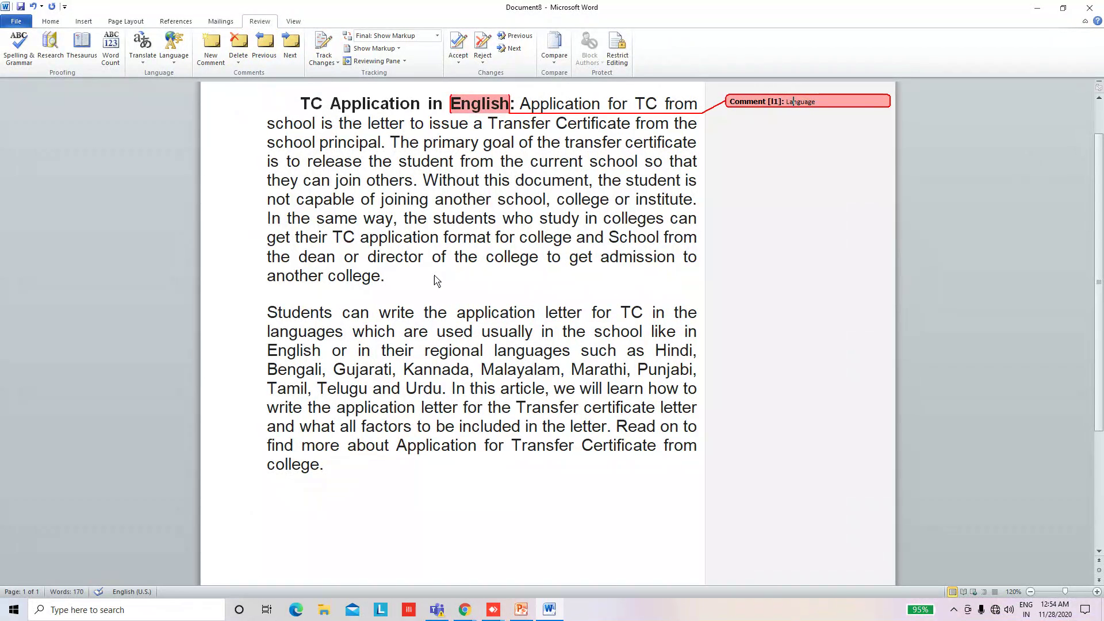
pyautogui.scroll(-2, 434, 278)
pyautogui.scroll(1, 435, 275)
pyautogui.scroll(2, 435, 275)
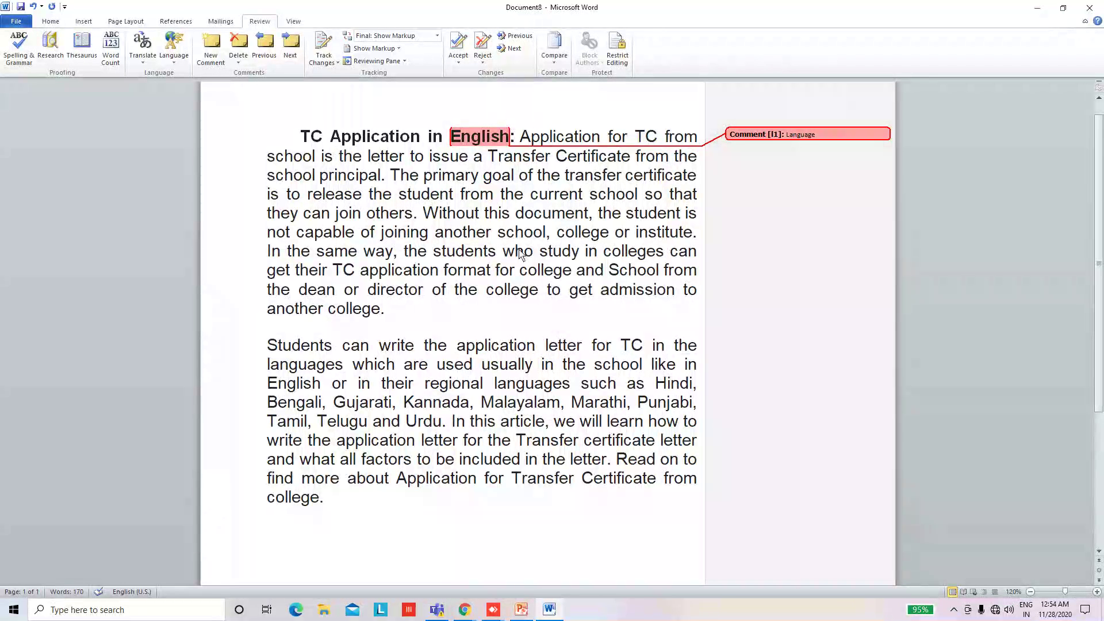
pyautogui.click(586, 253)
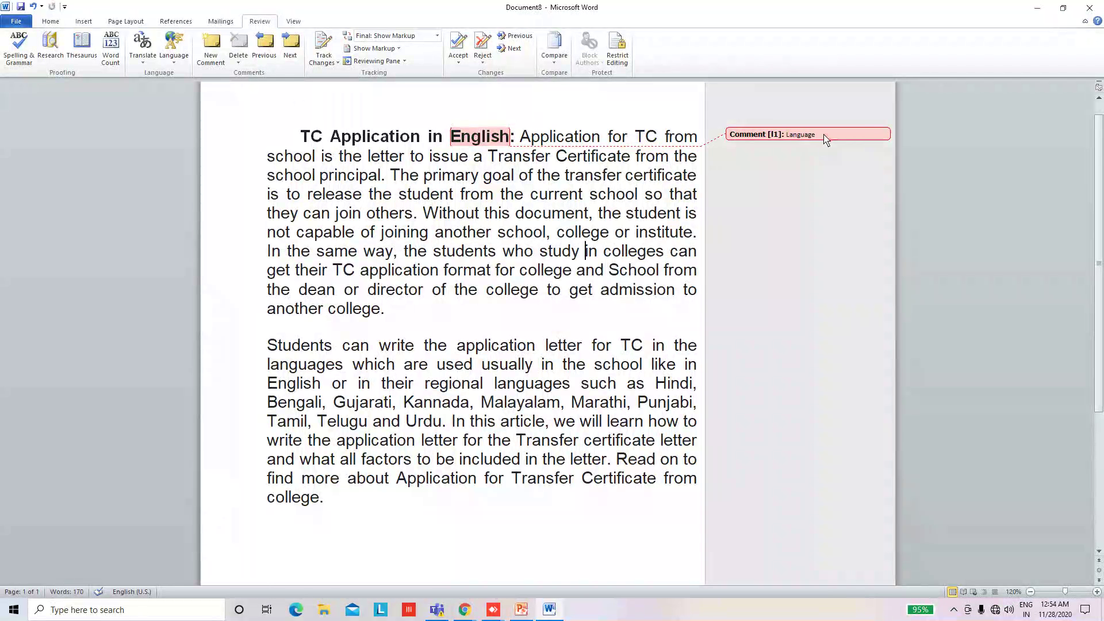
pyautogui.click(823, 138)
pyautogui.click(238, 44)
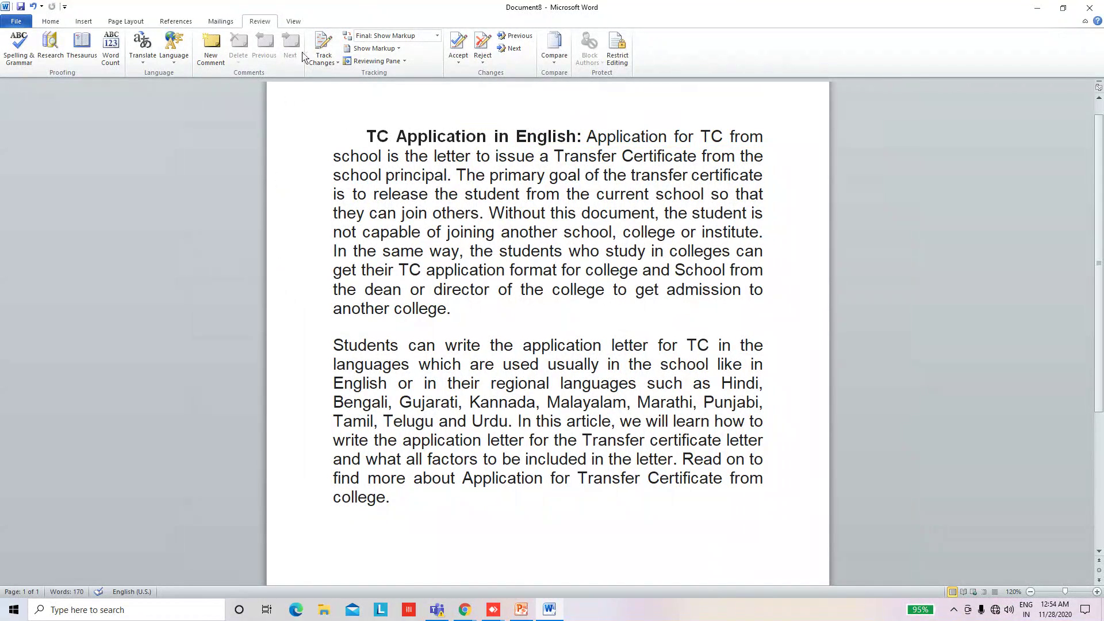
# Turn on Track Changes for the TC application document
pyautogui.click(1097, 592)
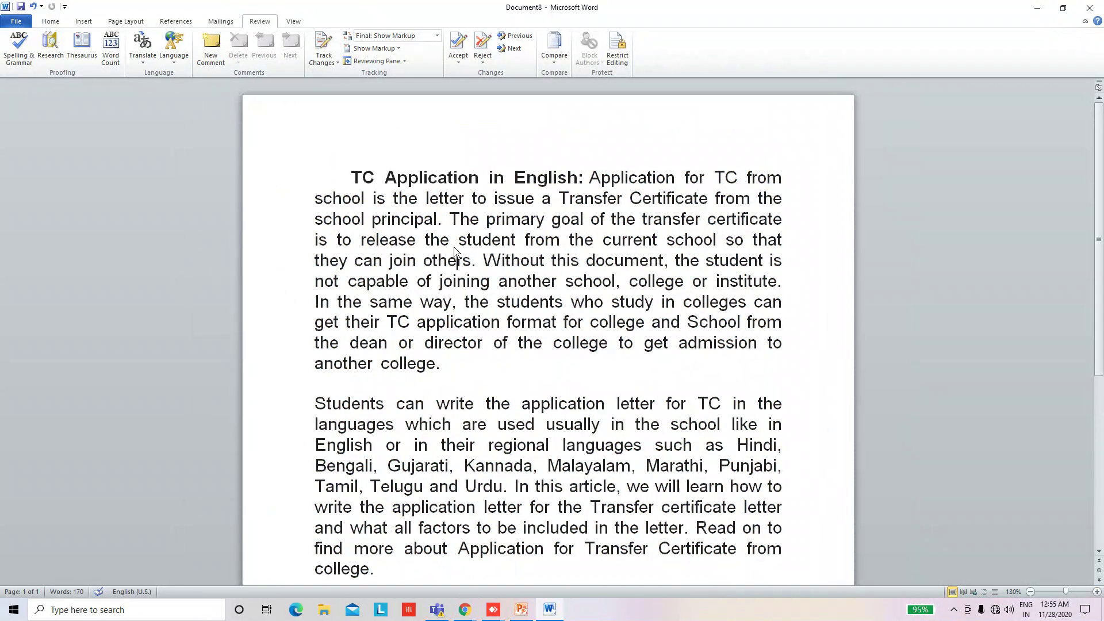
pyautogui.moveTo(352, 177); pyautogui.dragTo(518, 574)
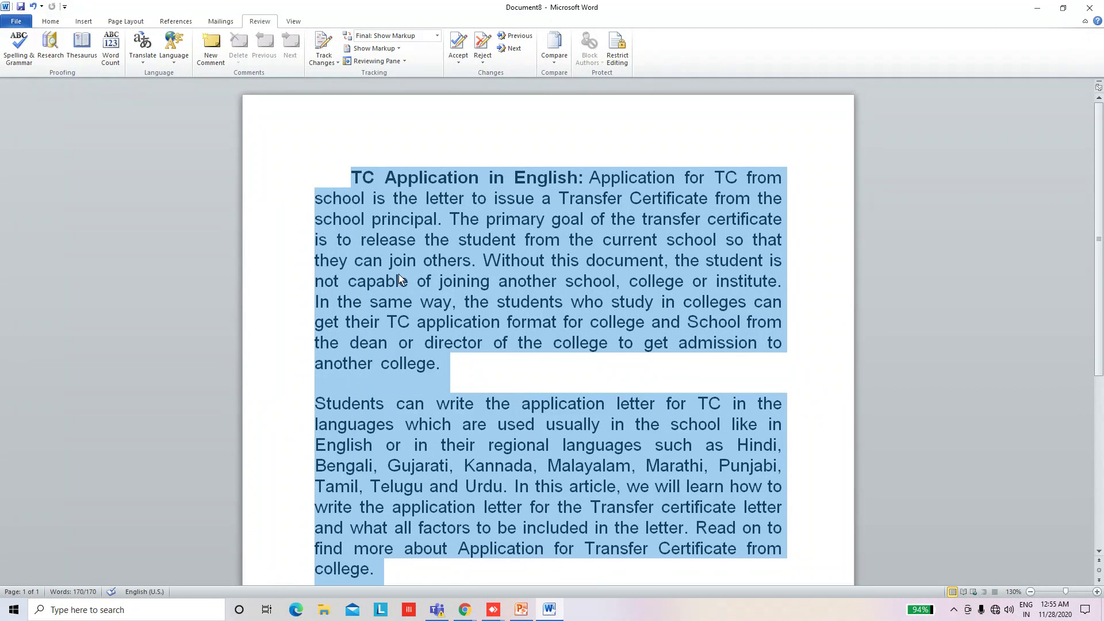
pyautogui.click(428, 264)
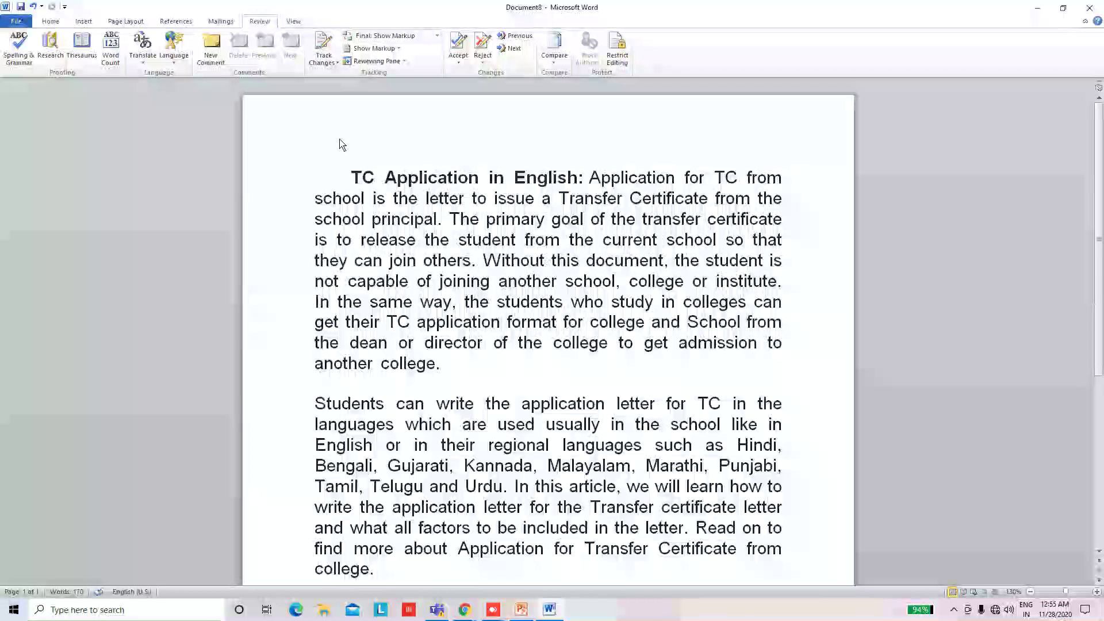
pyautogui.click(332, 65)
pyautogui.click(325, 47)
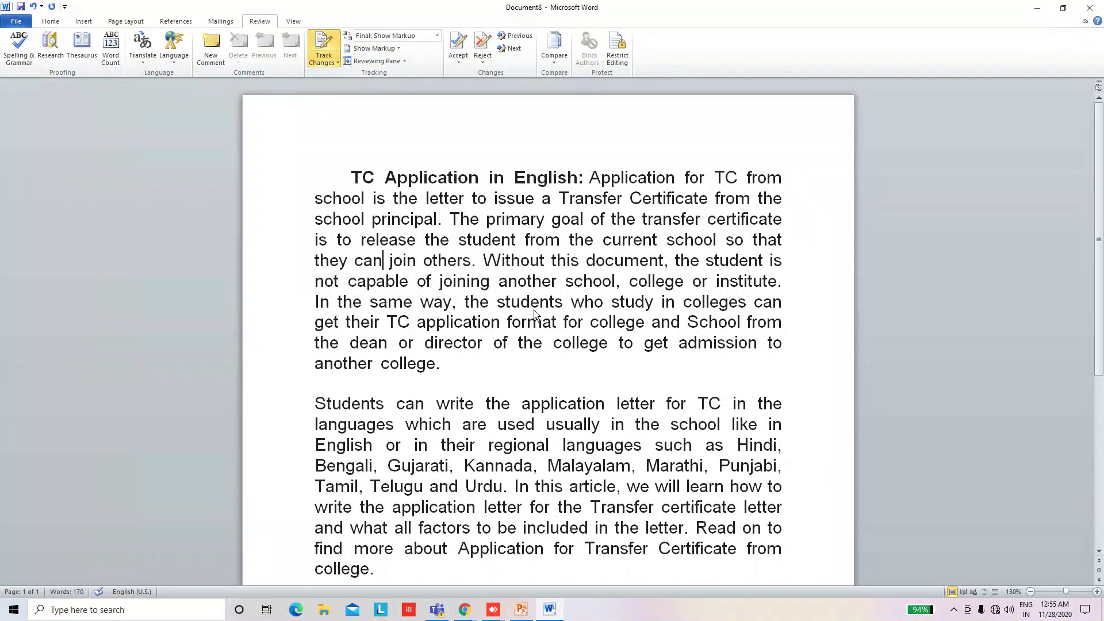
pyautogui.click(527, 281)
pyautogui.click(480, 179)
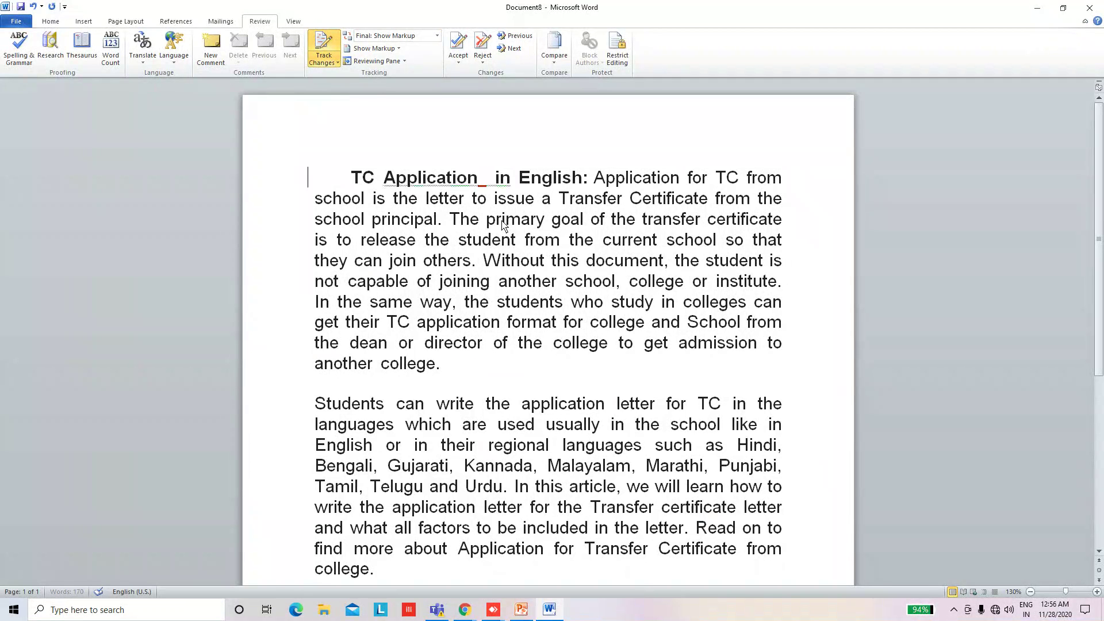
pyautogui.hotkey('ctrl', 'z')
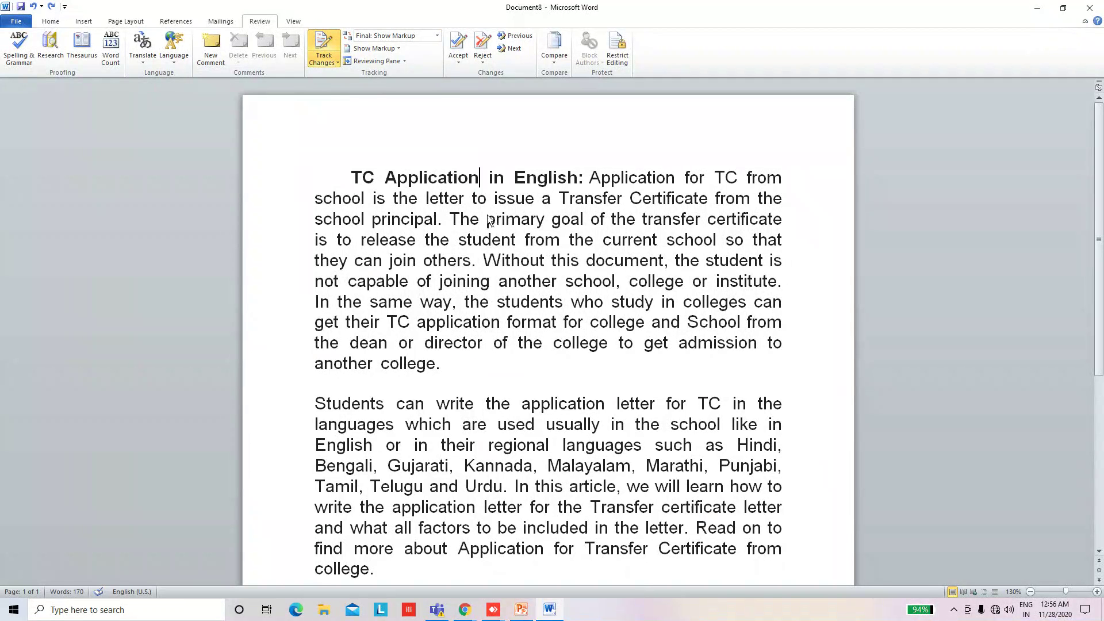
# Delete the word "in" from the heading and "Transfer Certificate" from the first sentence as tracked changes
pyautogui.click(506, 179)
pyautogui.press('BackSpace')
pyautogui.press('BackSpace')
pyautogui.click(559, 198)
pyautogui.moveTo(561, 197); pyautogui.dragTo(715, 199)
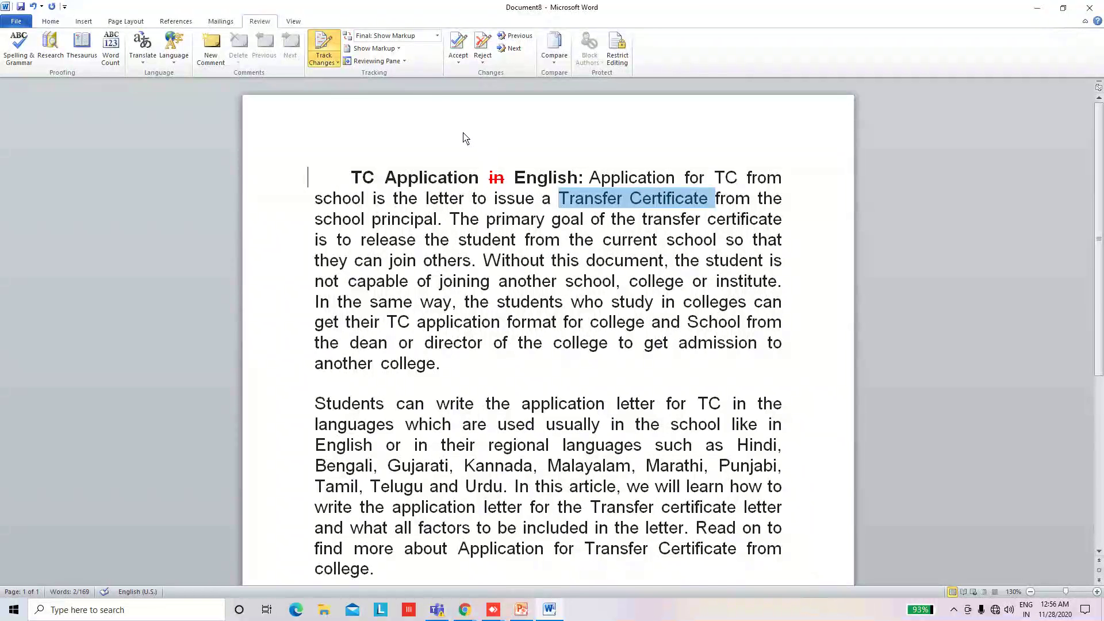
pyautogui.press('Delete')
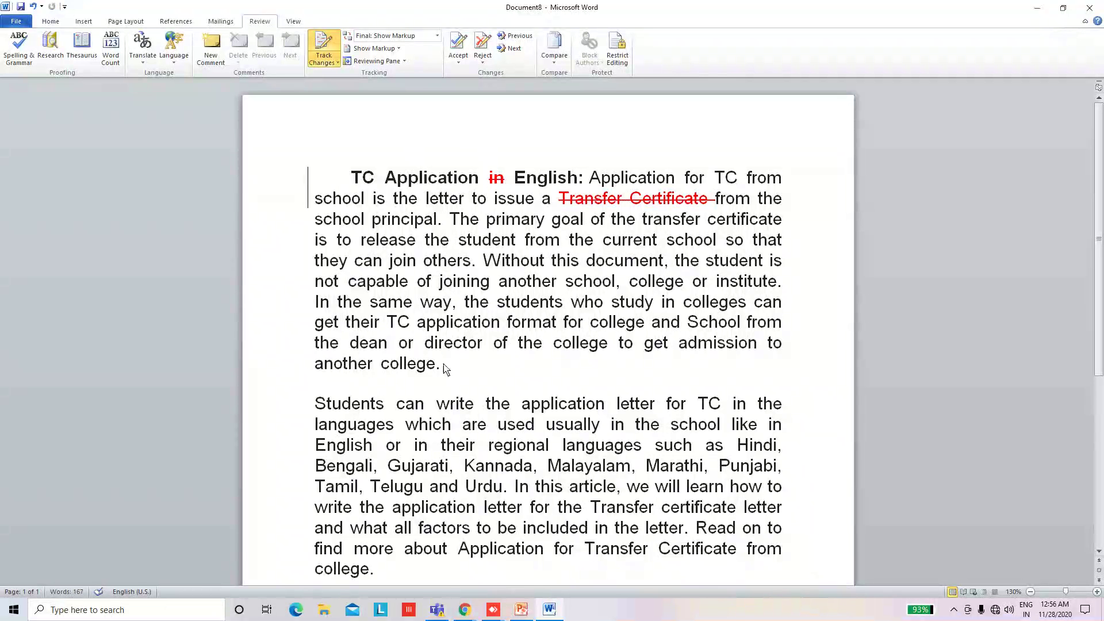
# Delete the first paragraph's ending from "TC application format" onward, and "Bengali, Gujarati, Kannada, Malayalam" from the second paragraph
pyautogui.moveTo(440, 364); pyautogui.dragTo(391, 322)
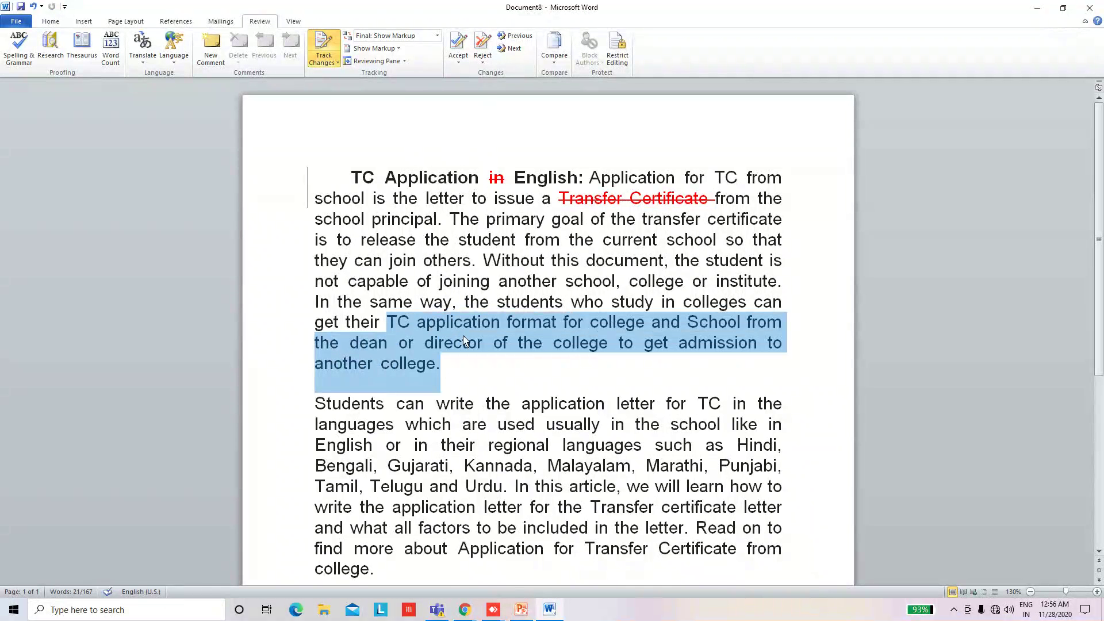
pyautogui.press('Delete')
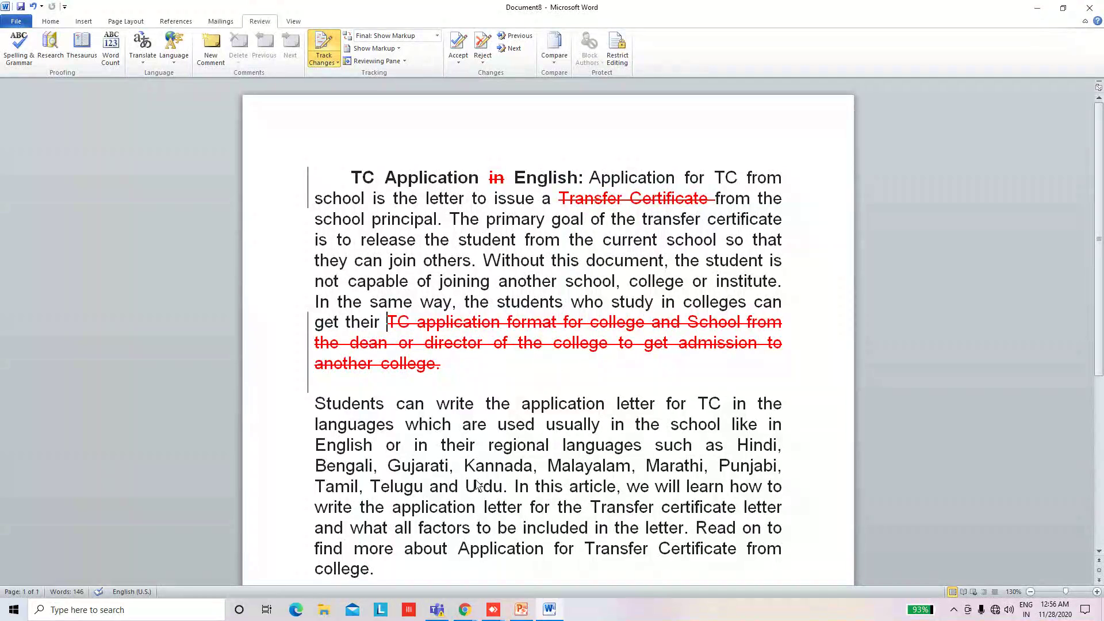
pyautogui.scroll(-2, 394, 434)
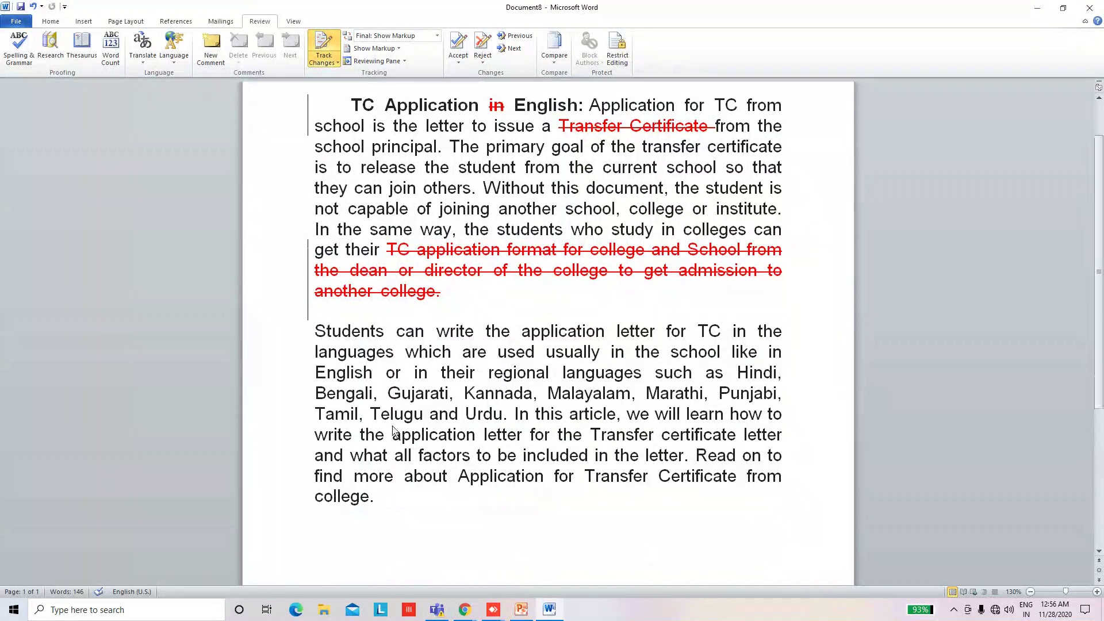
pyautogui.moveTo(315, 322); pyautogui.dragTo(619, 326)
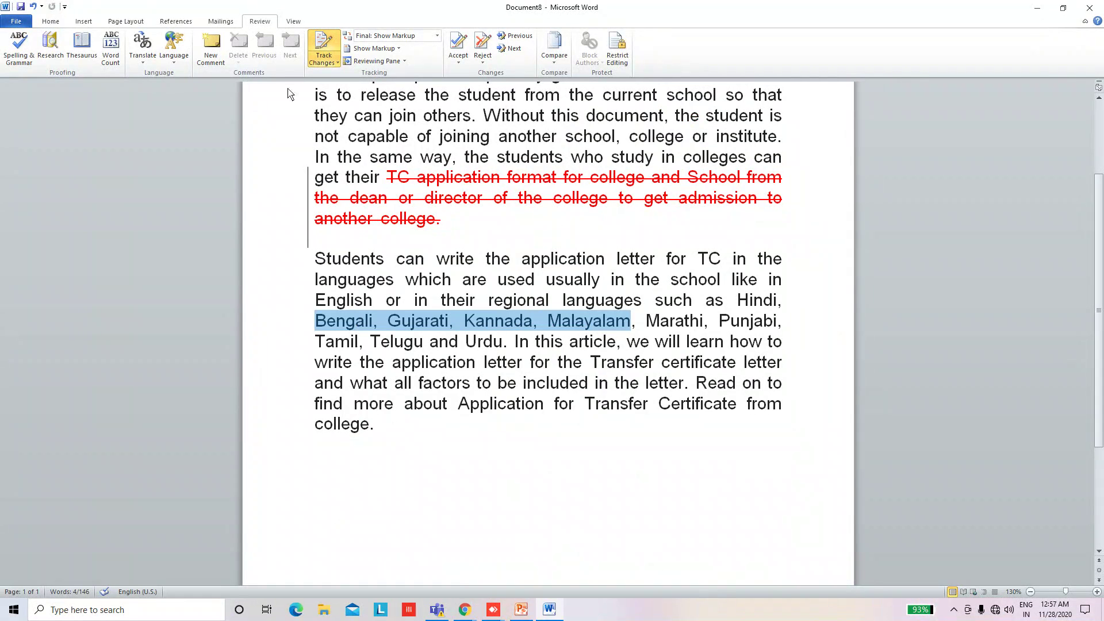
pyautogui.press('Delete')
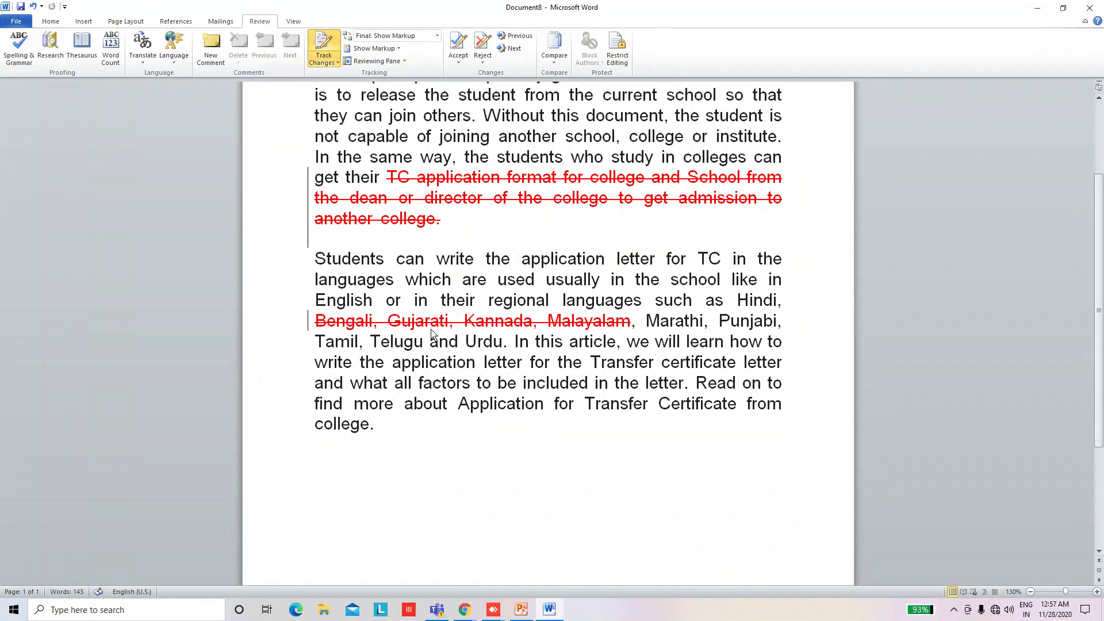
# Insert the word "to" after "application" in the first line of the second paragraph
pyautogui.scroll(2, 480, 336)
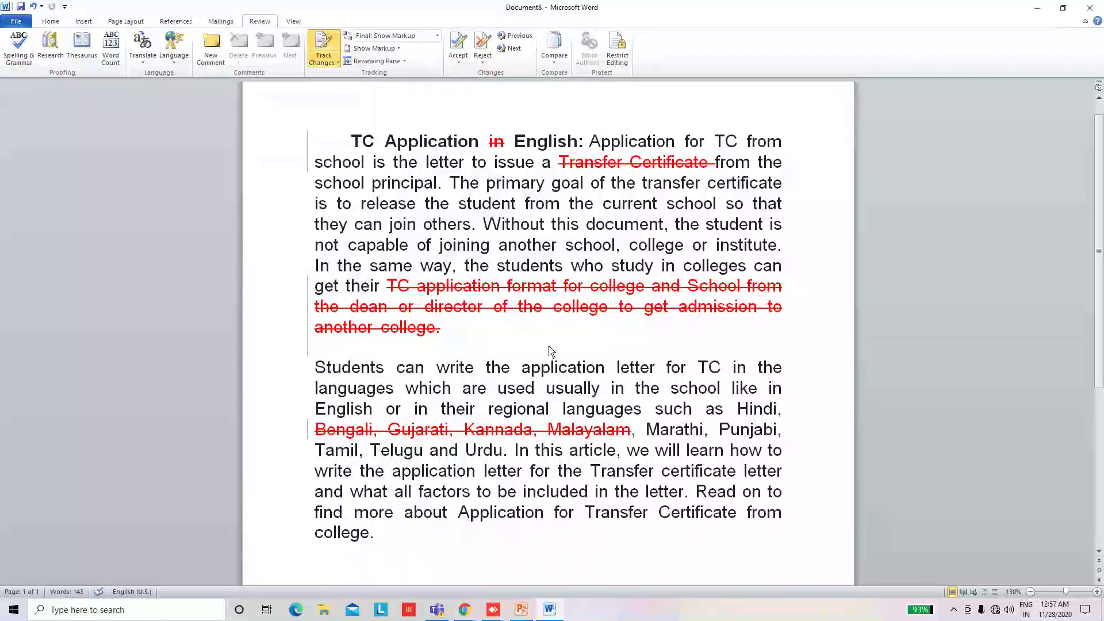
pyautogui.click(534, 307)
pyautogui.click(523, 372)
pyautogui.click(606, 371)
pyautogui.press('Delete')
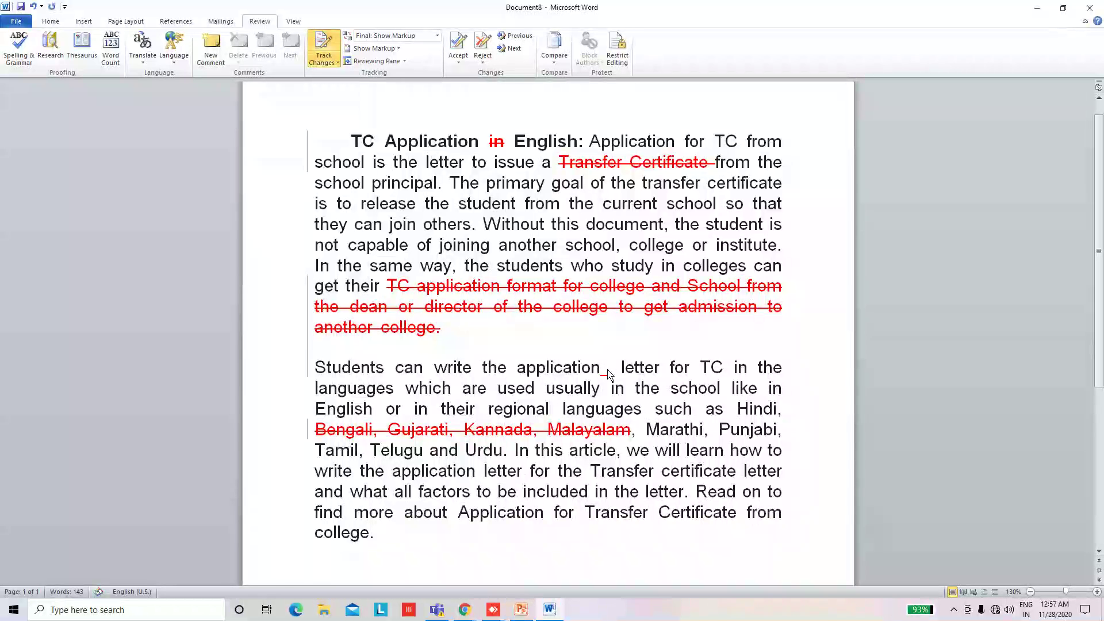
pyautogui.write('to')
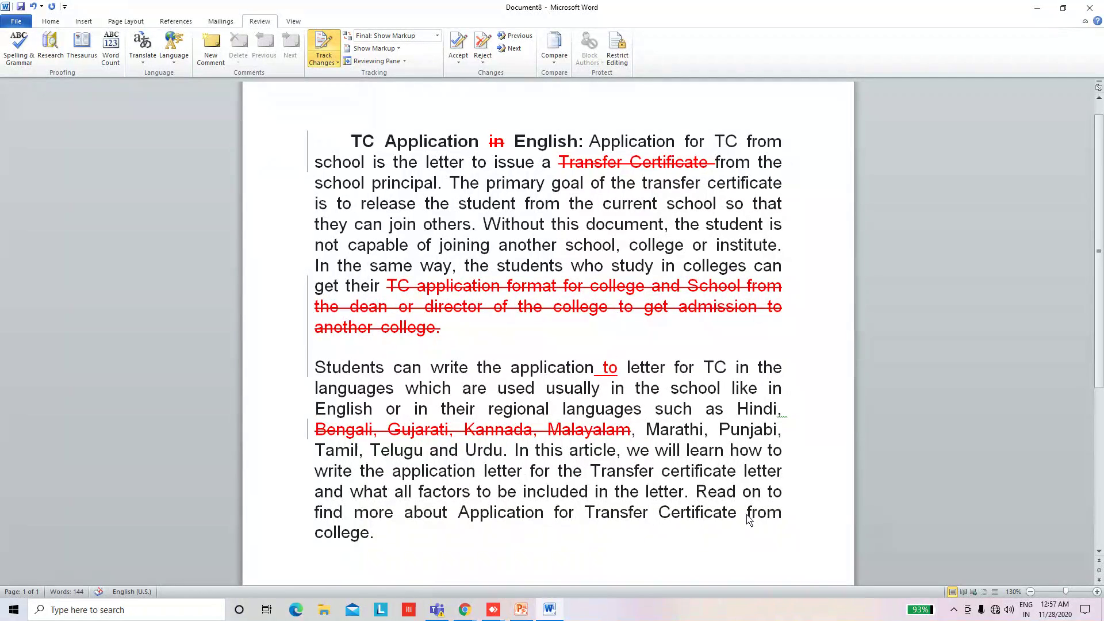
# Replace the word "from" before the final "college" with "to"
pyautogui.moveTo(747, 516); pyautogui.dragTo(783, 517)
pyautogui.press('Delete')
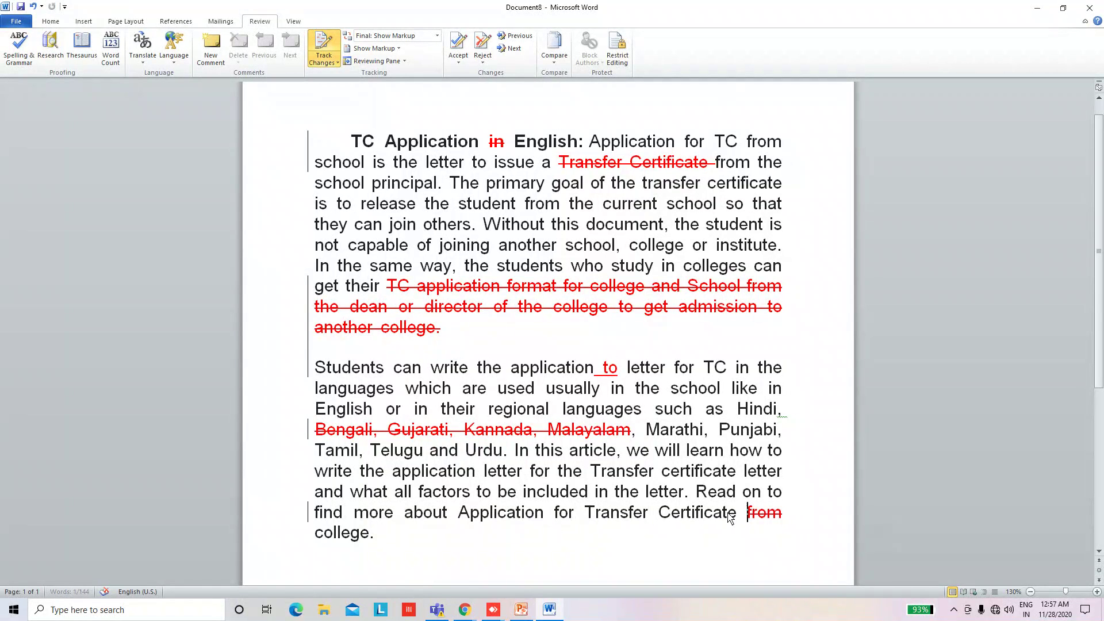
pyautogui.write('to')
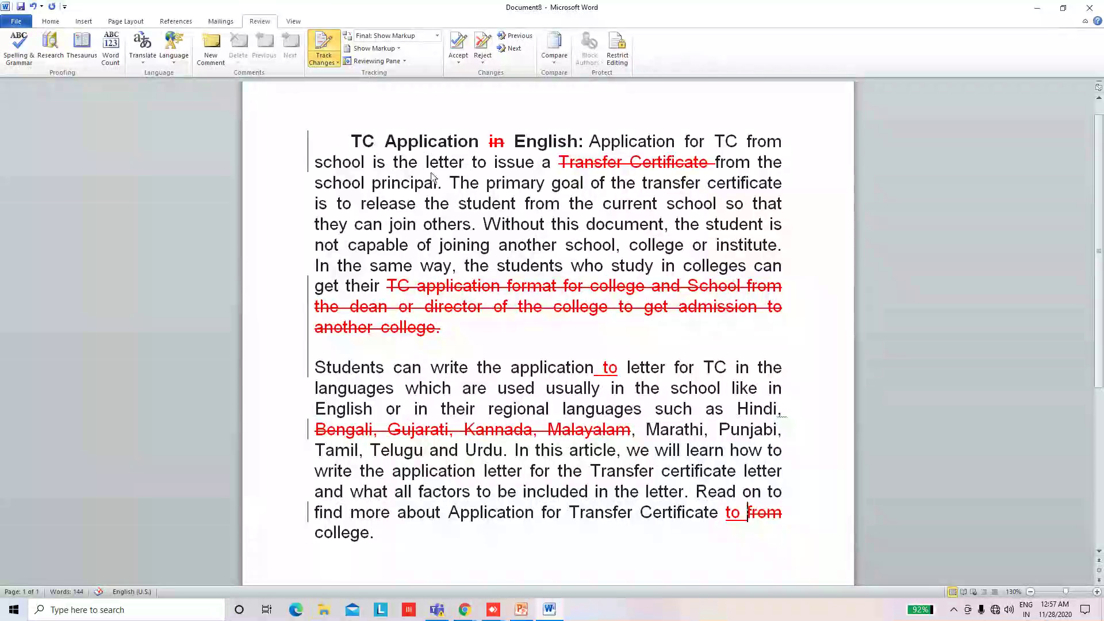
# View the document in the Final display mode and return it to Final: Show Markup
pyautogui.click(438, 37)
pyautogui.click(382, 59)
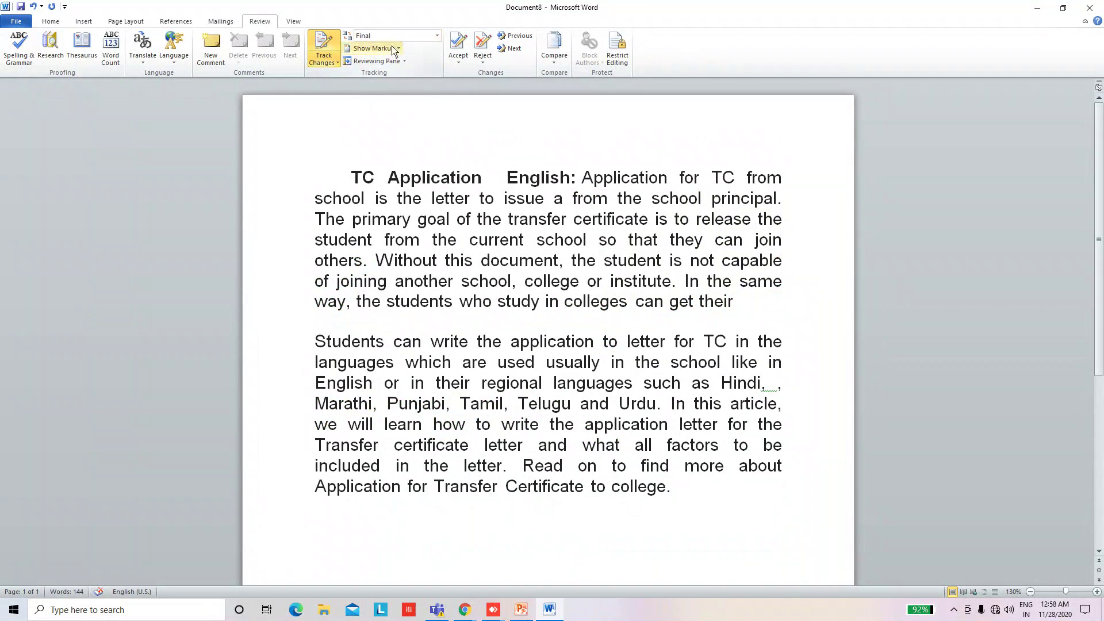
pyautogui.click(437, 37)
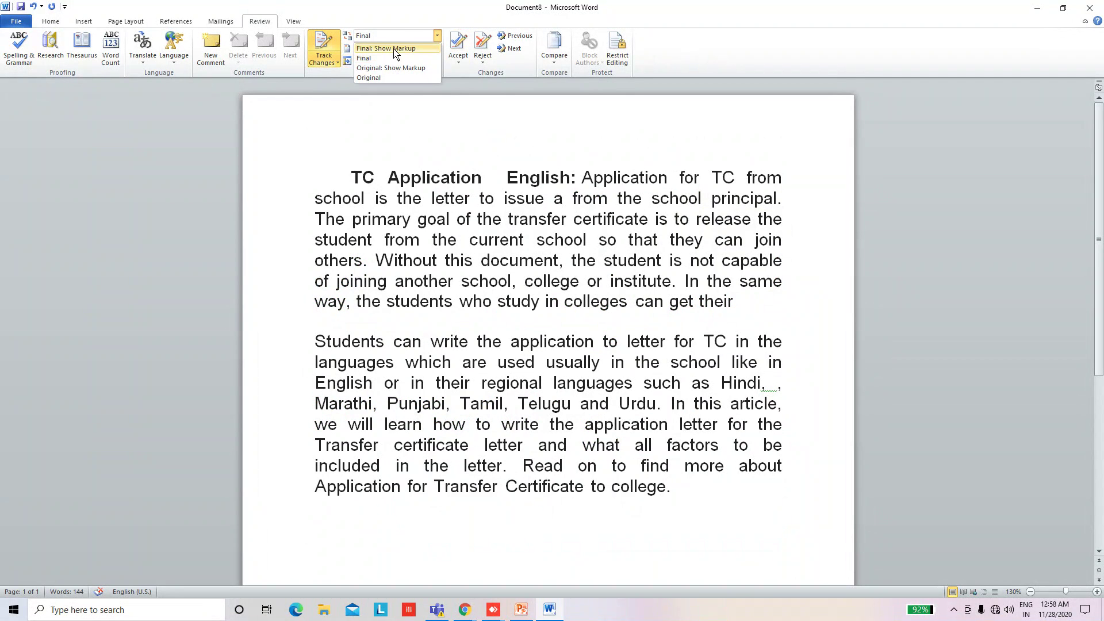
pyautogui.click(394, 49)
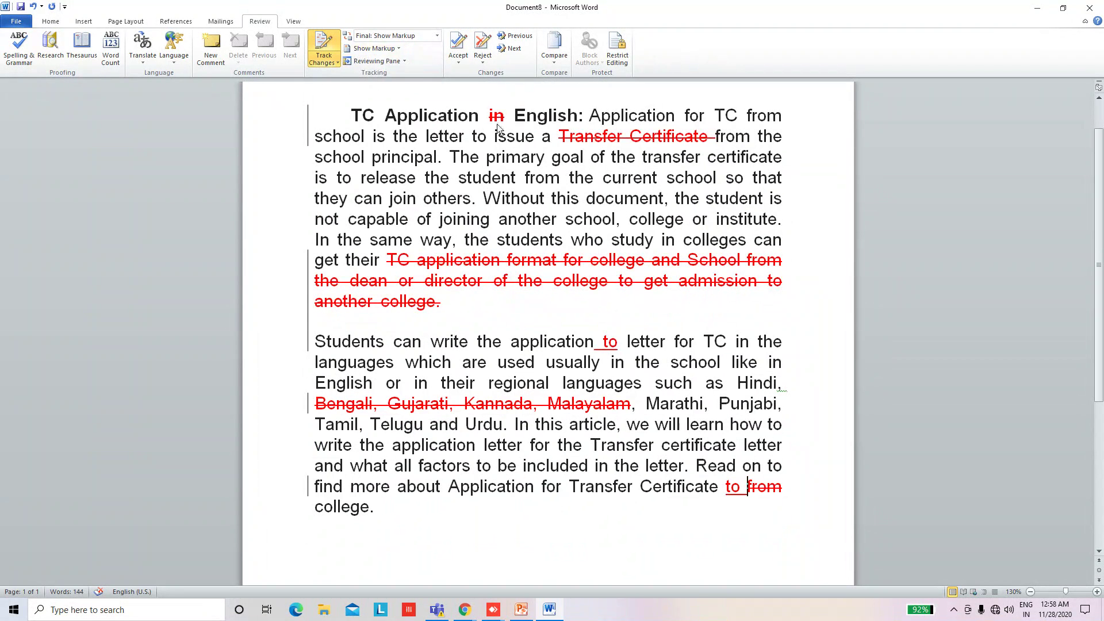
# View the document as Original: Show Markup, and as Original without markup
pyautogui.click(437, 35)
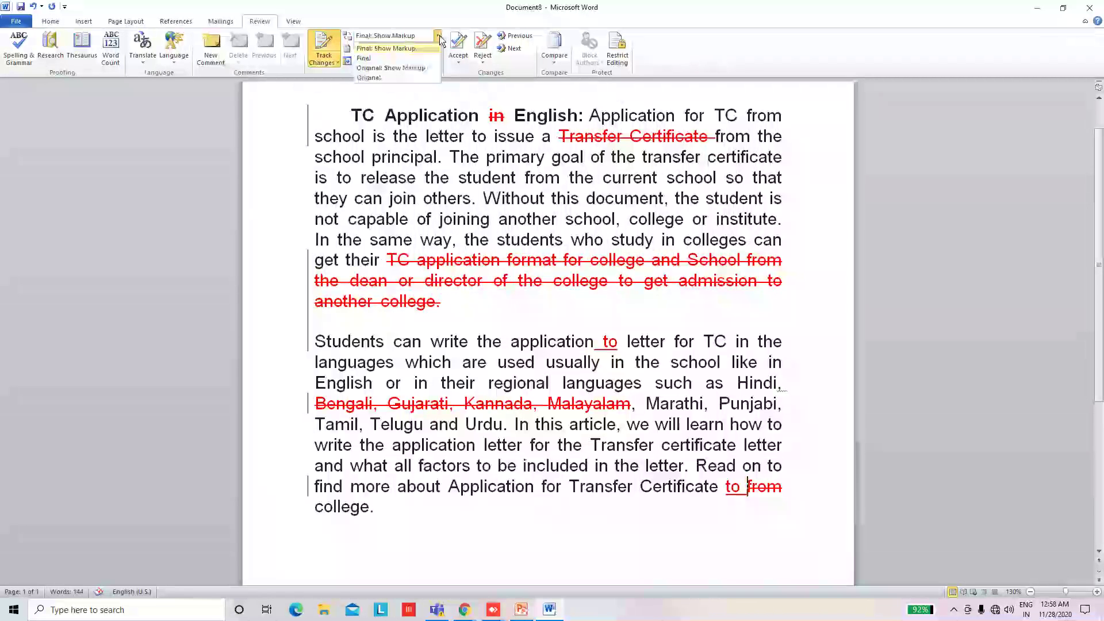
pyautogui.click(418, 69)
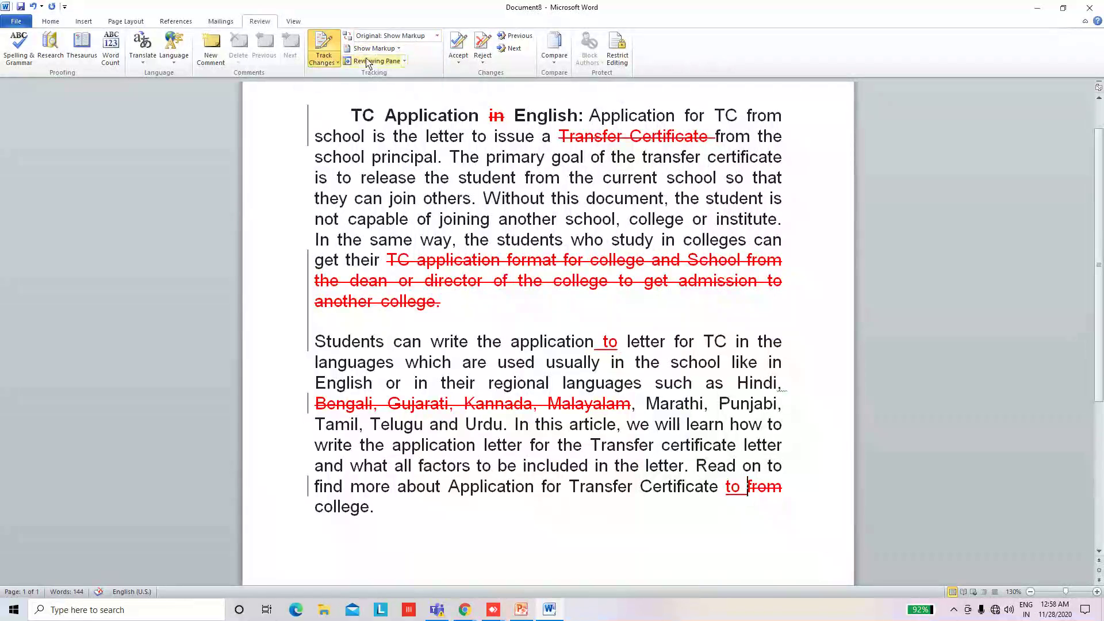
pyautogui.click(437, 36)
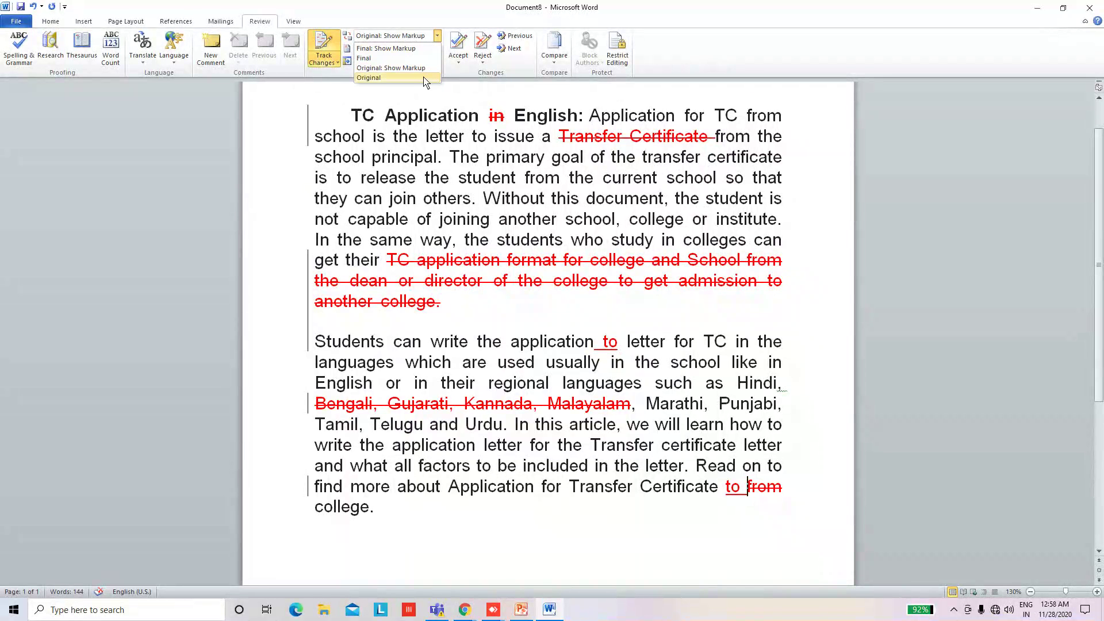
pyautogui.click(418, 78)
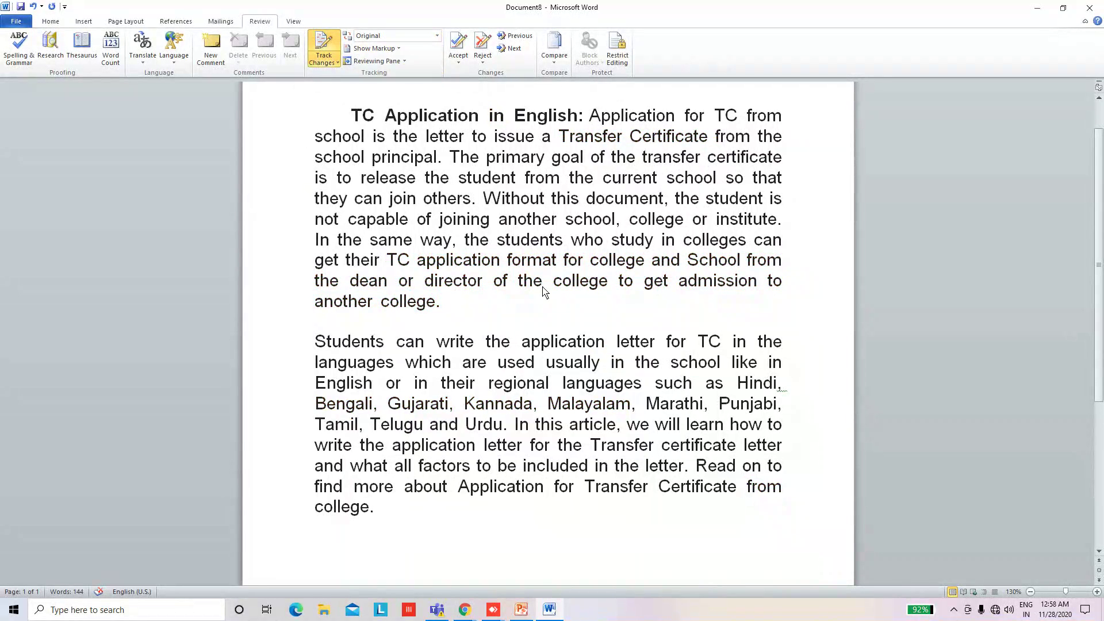
# Set the markup balloons to show revisions in balloons while the Original view is displayed
pyautogui.click(398, 49)
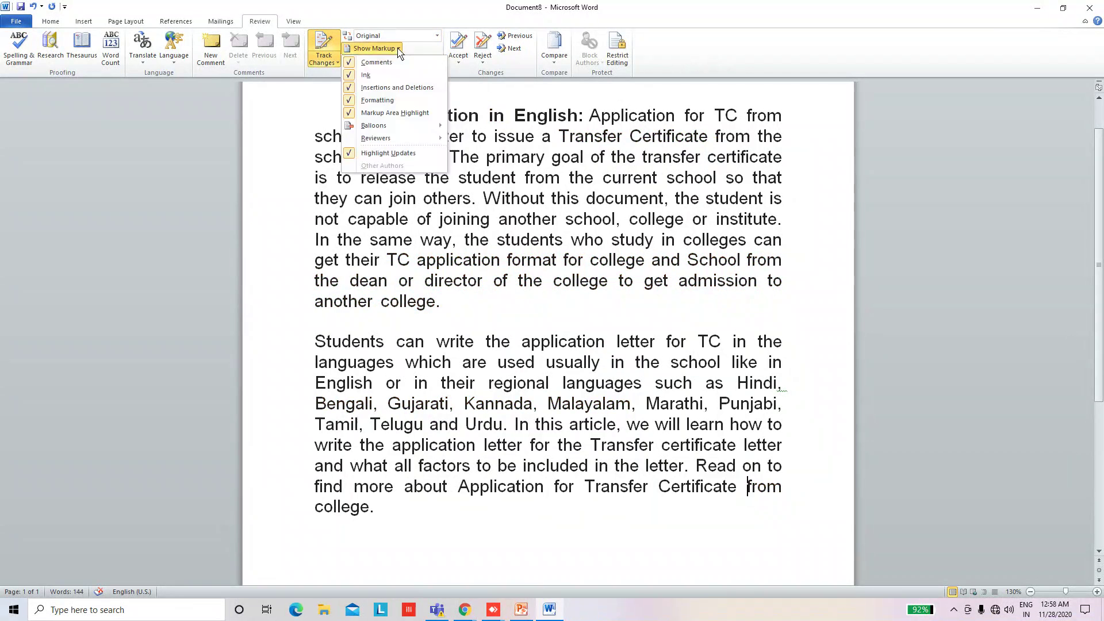
pyautogui.moveTo(374, 128)
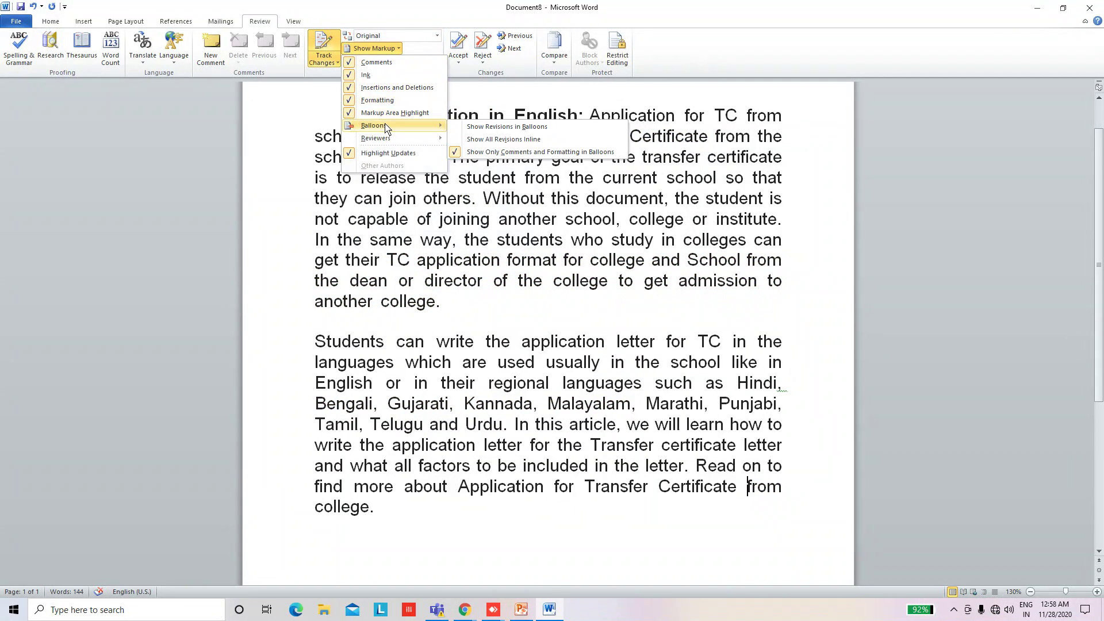
pyautogui.click(487, 127)
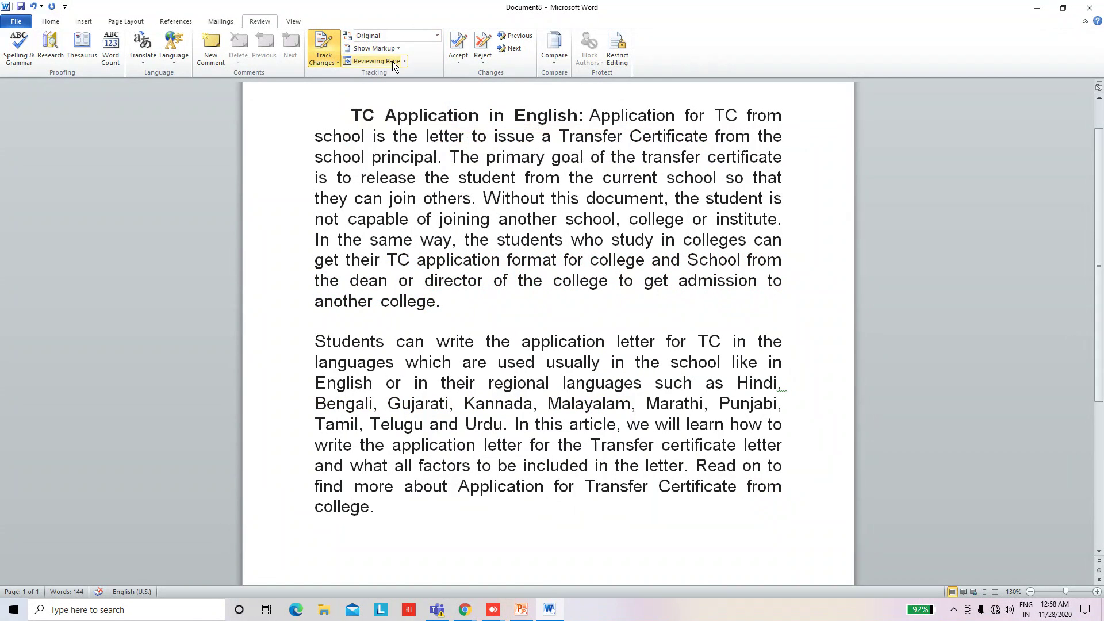
# Check the Reviewing Pane layout options, and set the markup to show all revisions inline
pyautogui.click(405, 62)
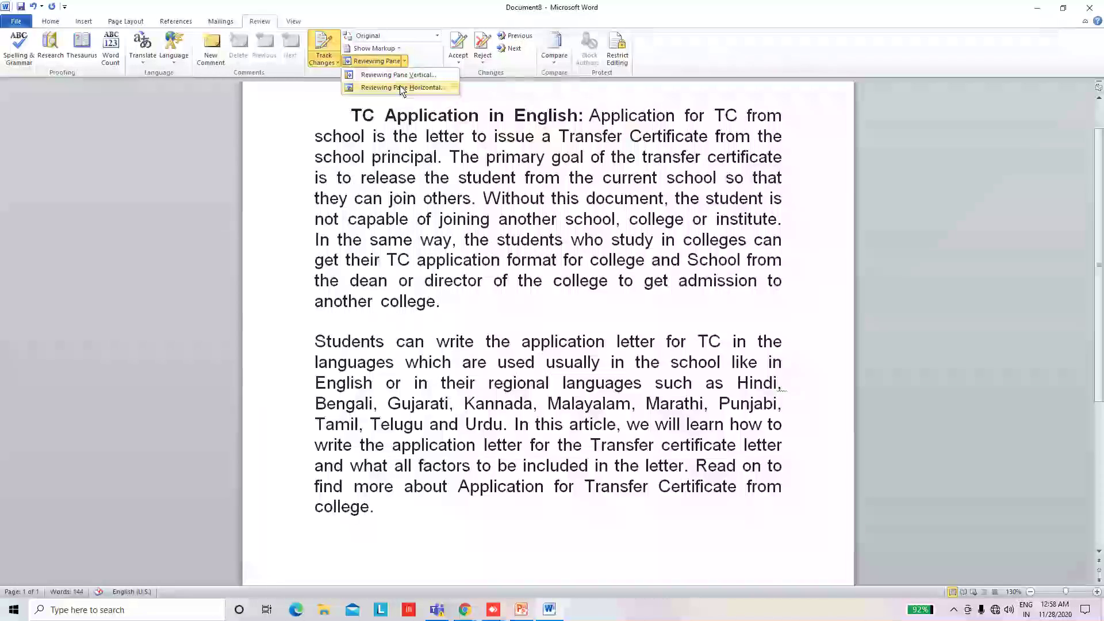
pyautogui.click(423, 57)
pyautogui.click(375, 49)
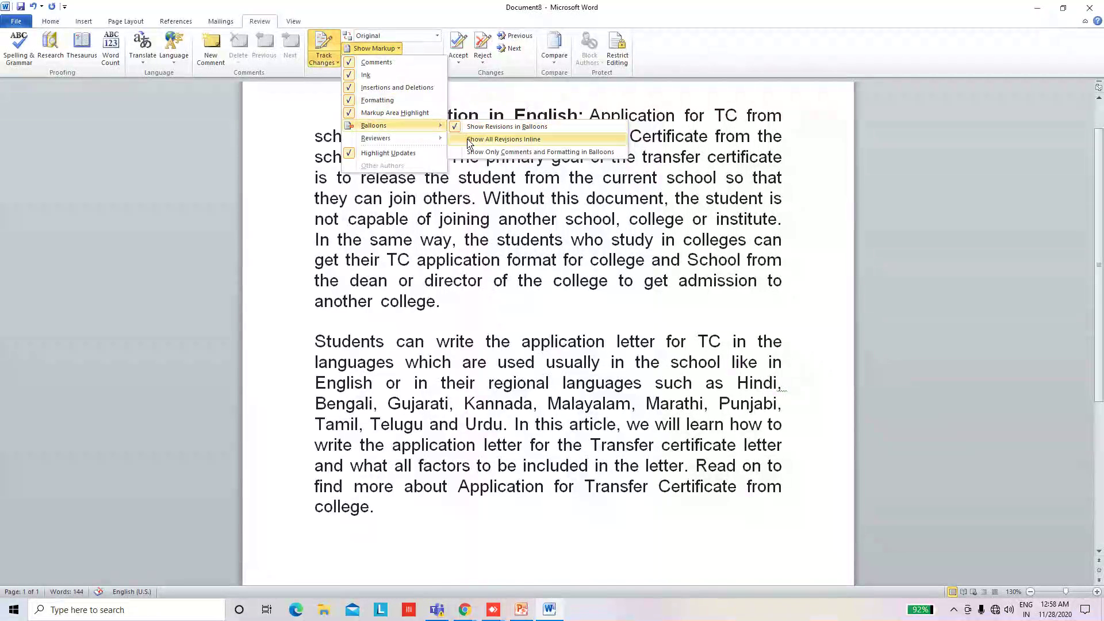
pyautogui.click(468, 140)
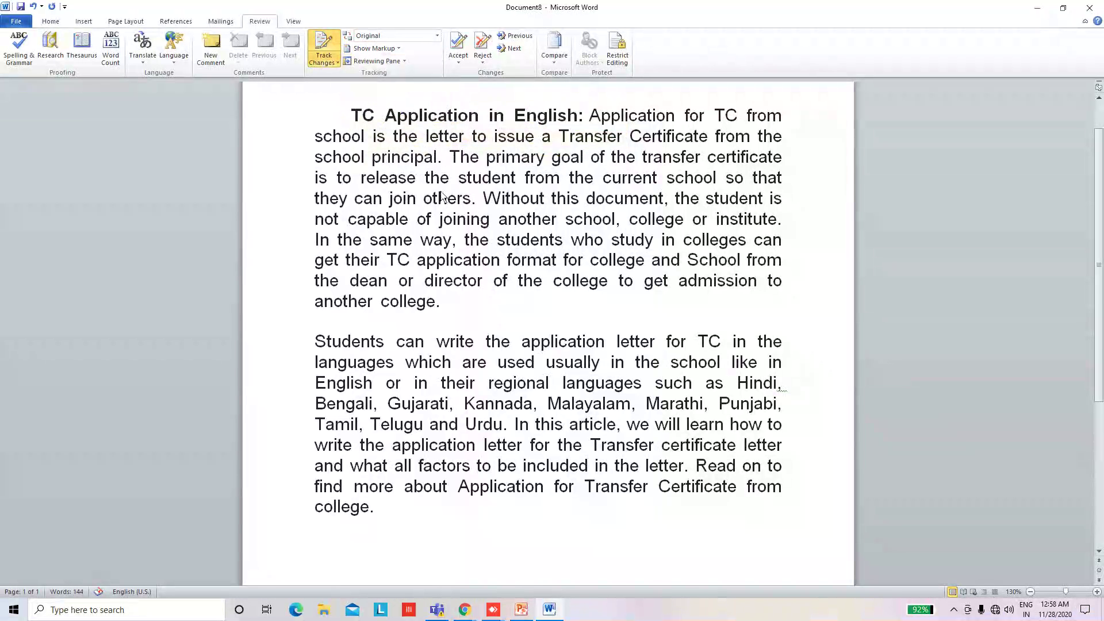
# Set the markup to show only comments and formatting in balloons
pyautogui.click(398, 49)
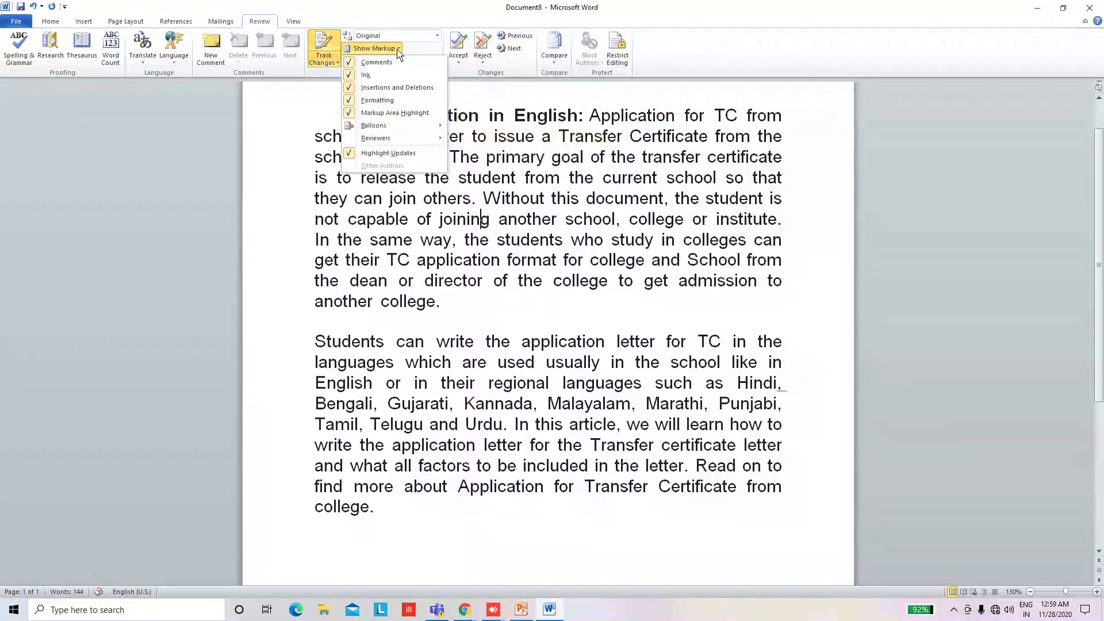
pyautogui.moveTo(395, 128)
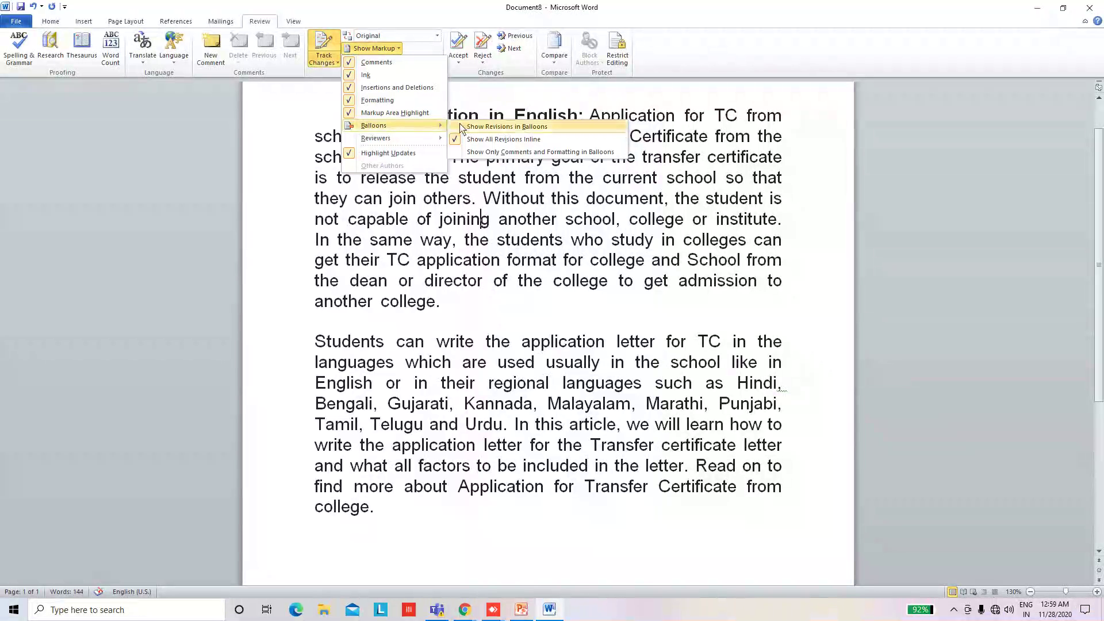
pyautogui.click(498, 152)
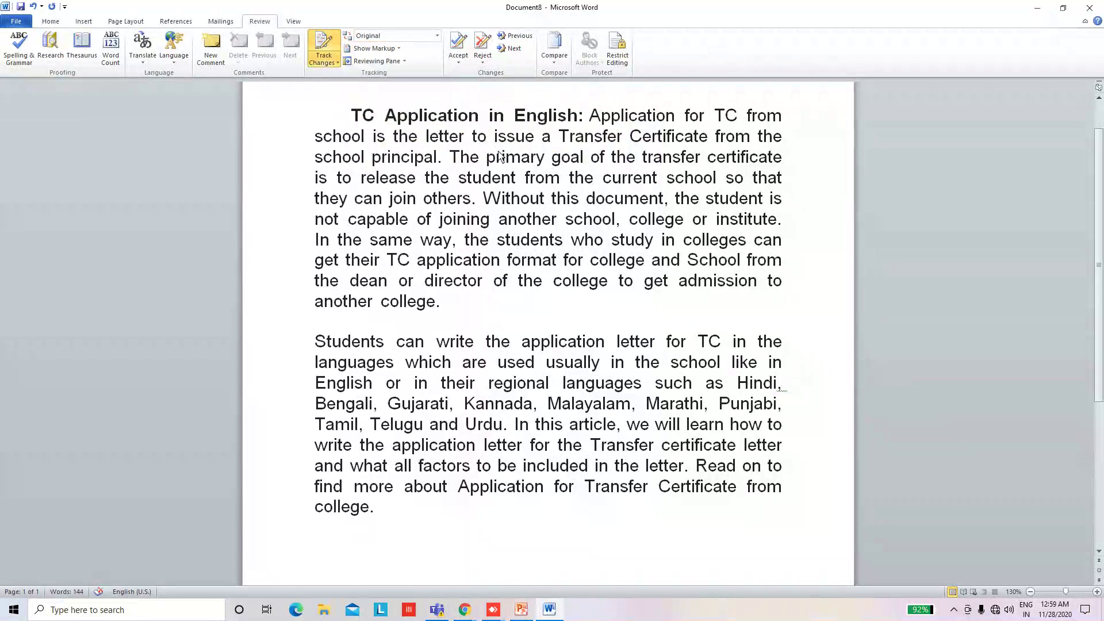
pyautogui.click(499, 221)
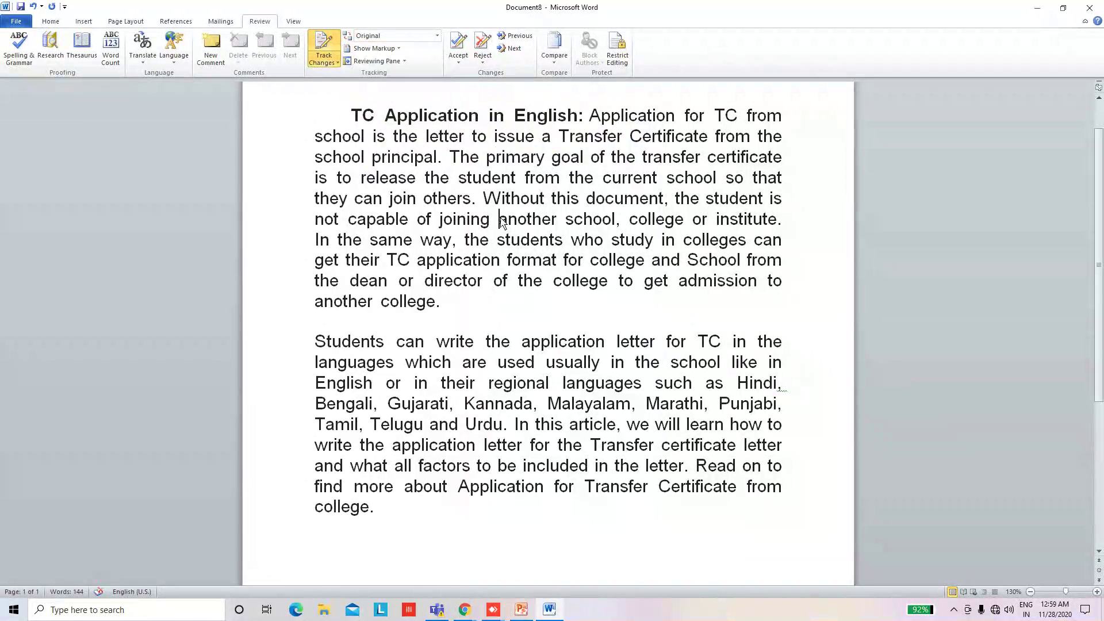
# Display the document as Final: Show Markup with its revisions shown in balloons
pyautogui.click(438, 36)
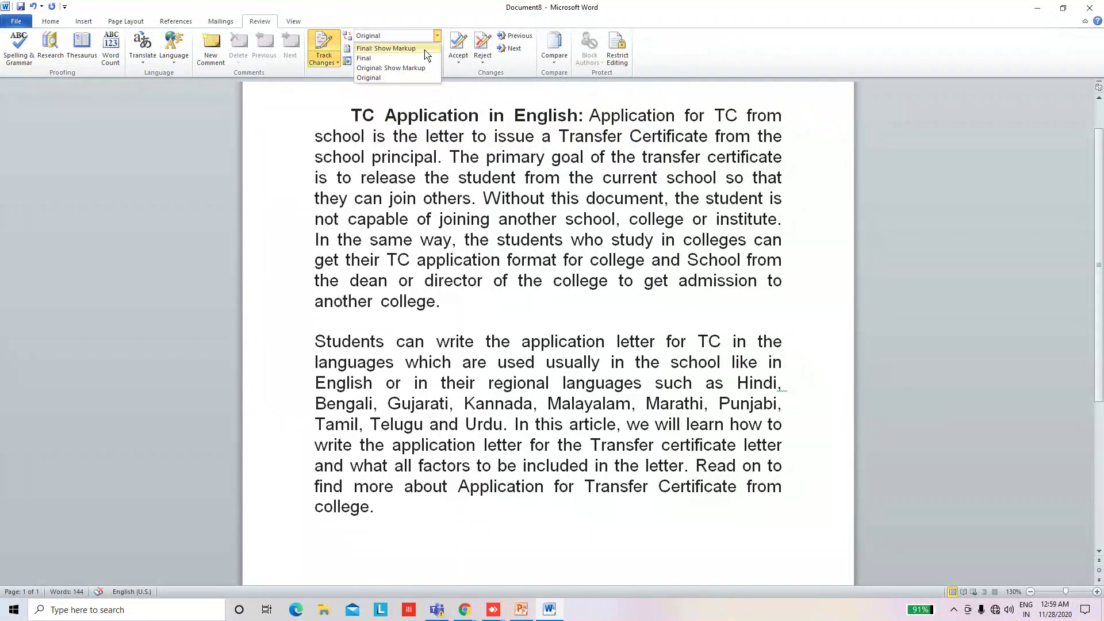
pyautogui.click(424, 50)
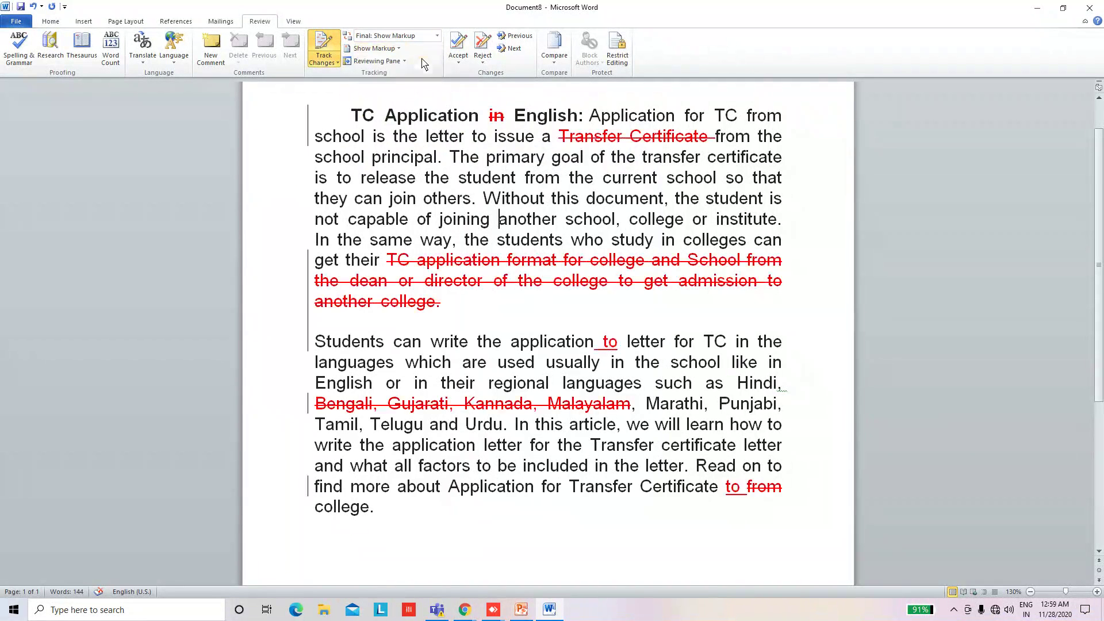
pyautogui.click(388, 48)
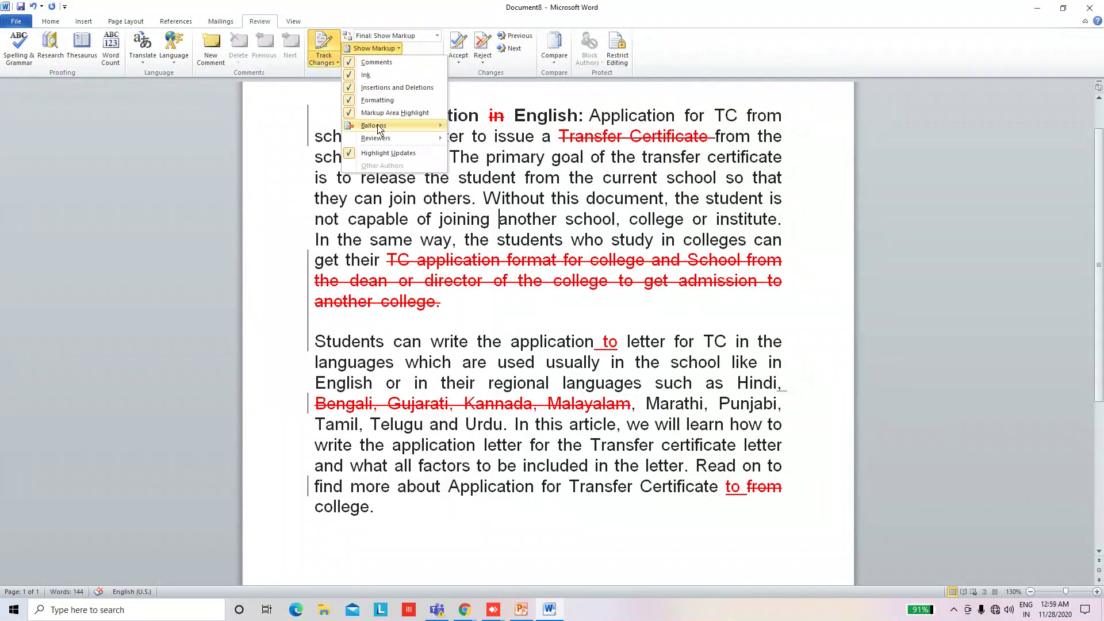
pyautogui.moveTo(393, 126)
pyautogui.click(489, 128)
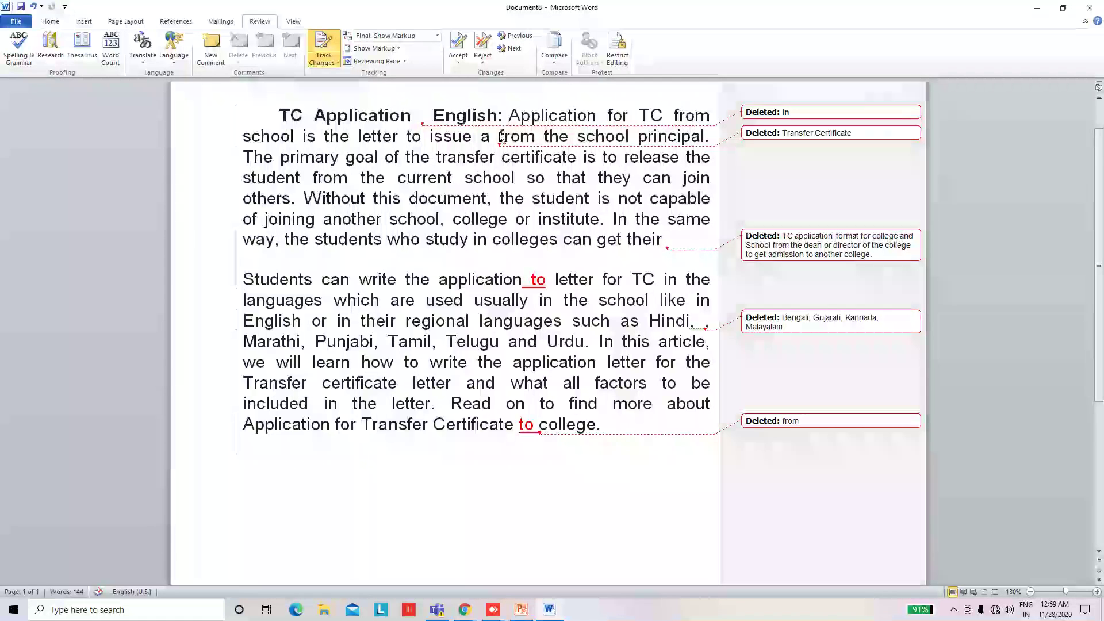
# Inspect the deletion balloons for "in" and the TC application format sentence, and check the available review display modes
pyautogui.click(422, 123)
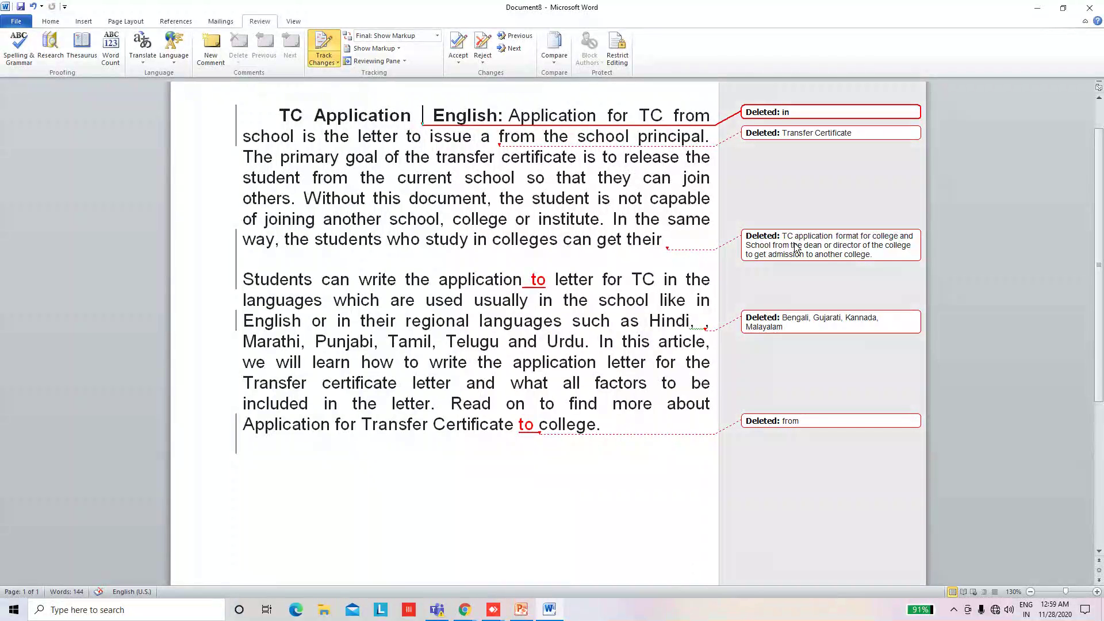
pyautogui.moveTo(784, 236); pyautogui.dragTo(894, 264)
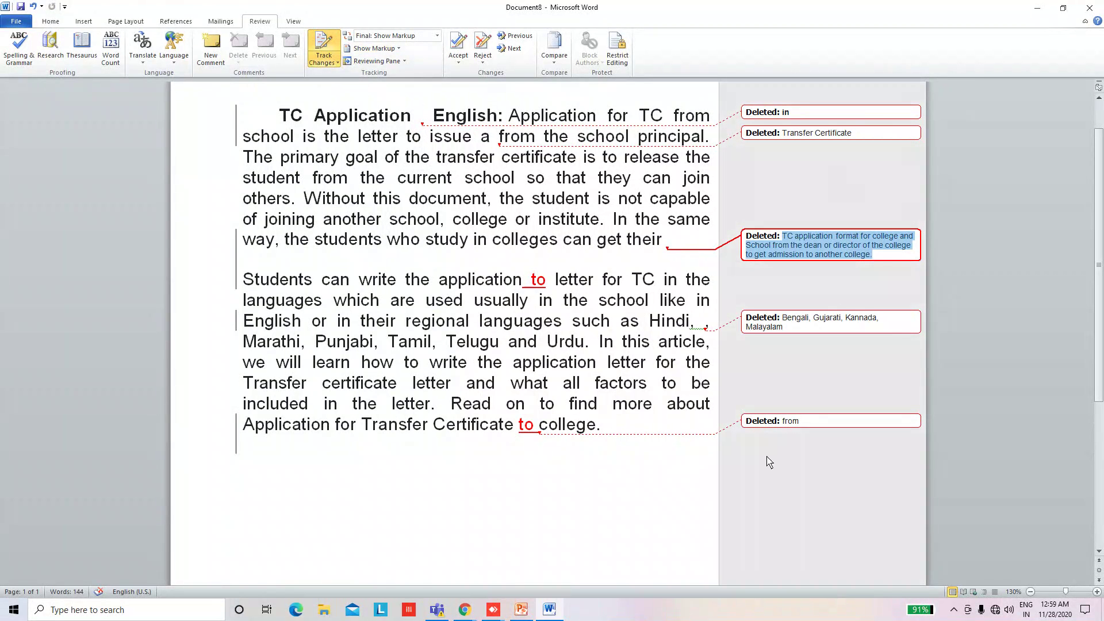
pyautogui.click(401, 49)
pyautogui.click(400, 22)
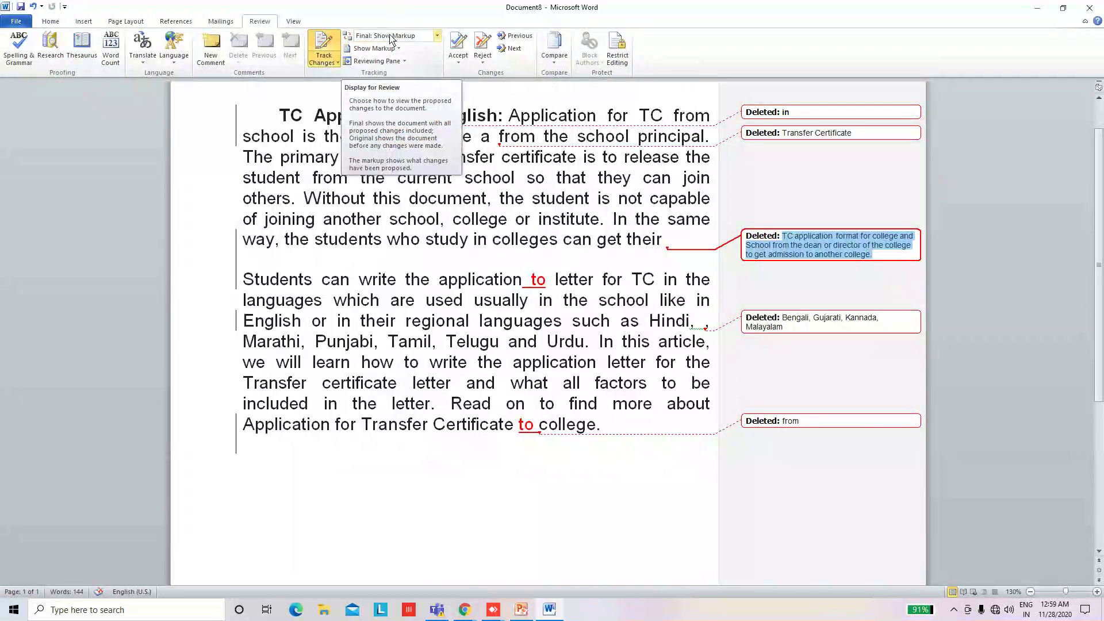
pyautogui.click(438, 37)
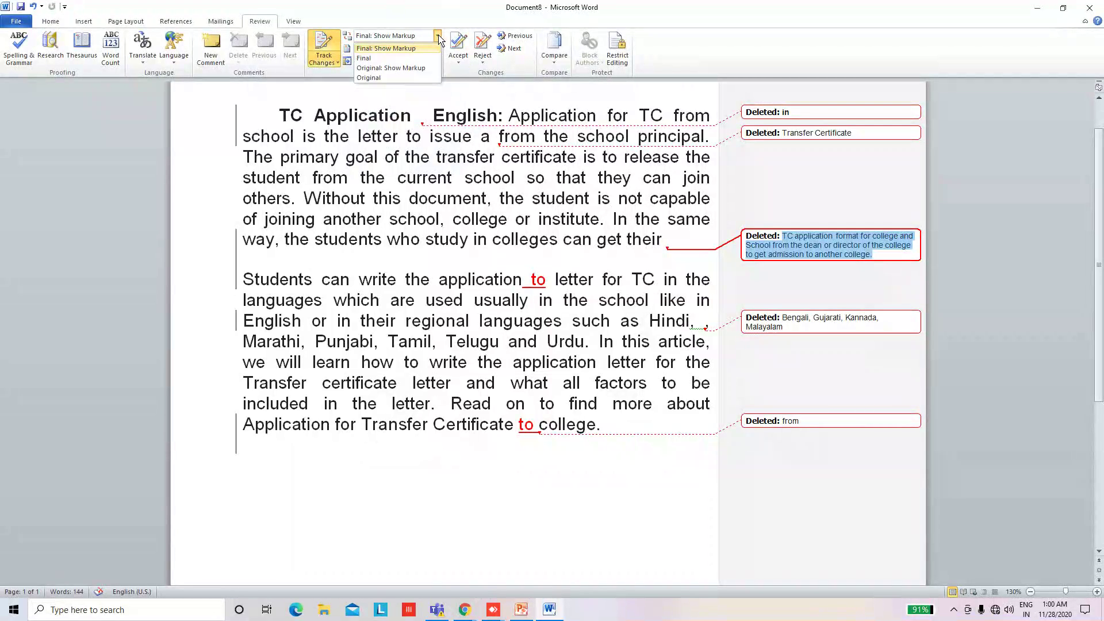
pyautogui.click(460, 7)
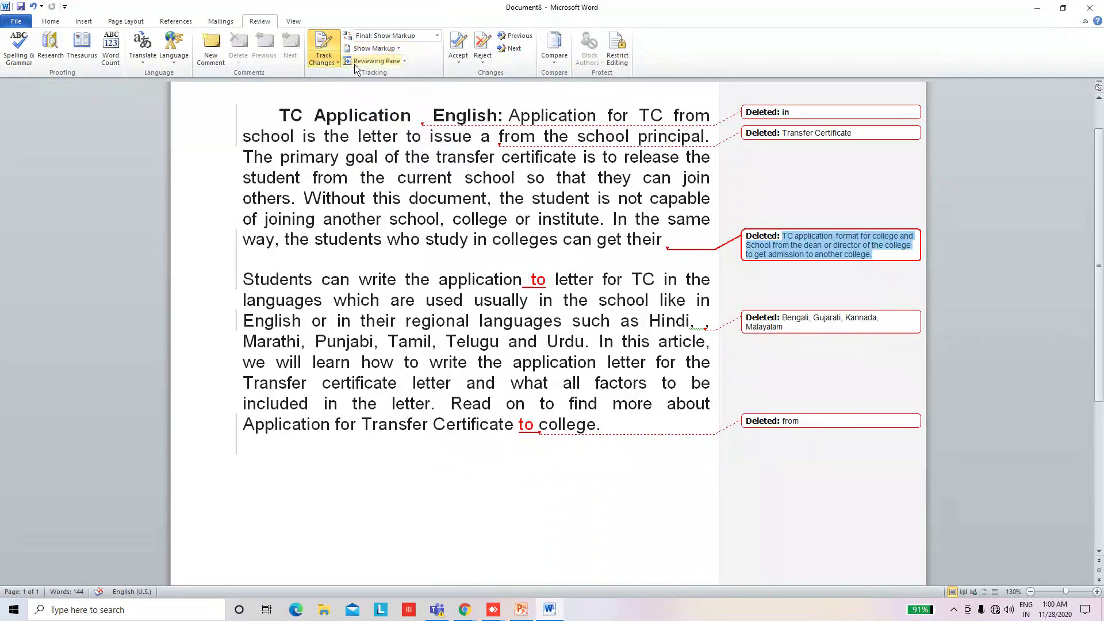
# Set the markup balloons option to show all revisions inline in the Final: Show Markup view
pyautogui.click(400, 49)
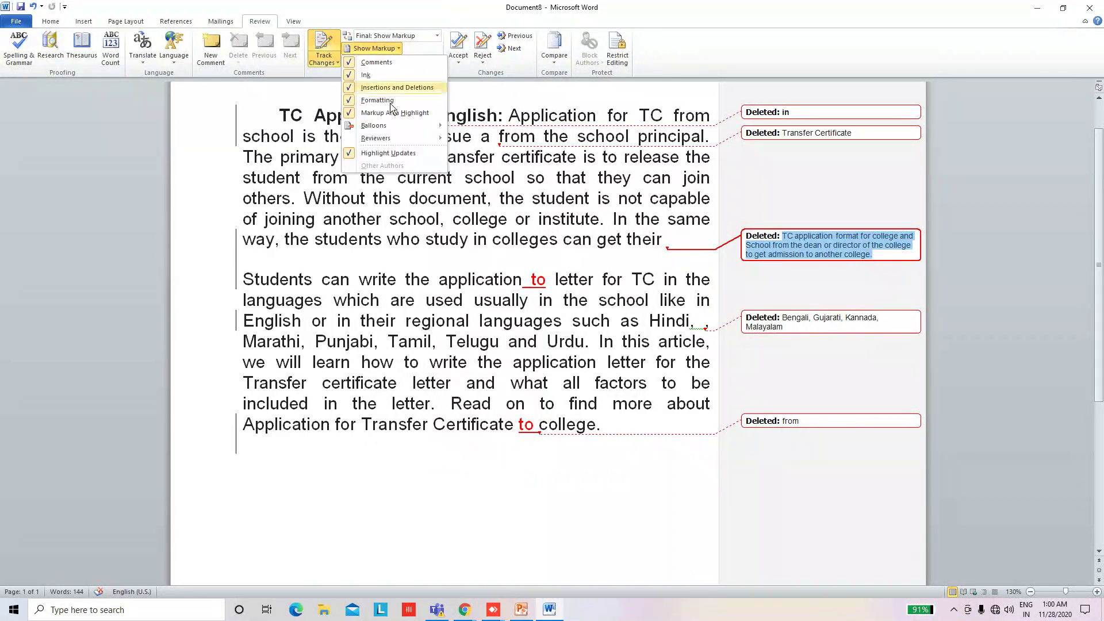
pyautogui.moveTo(388, 132)
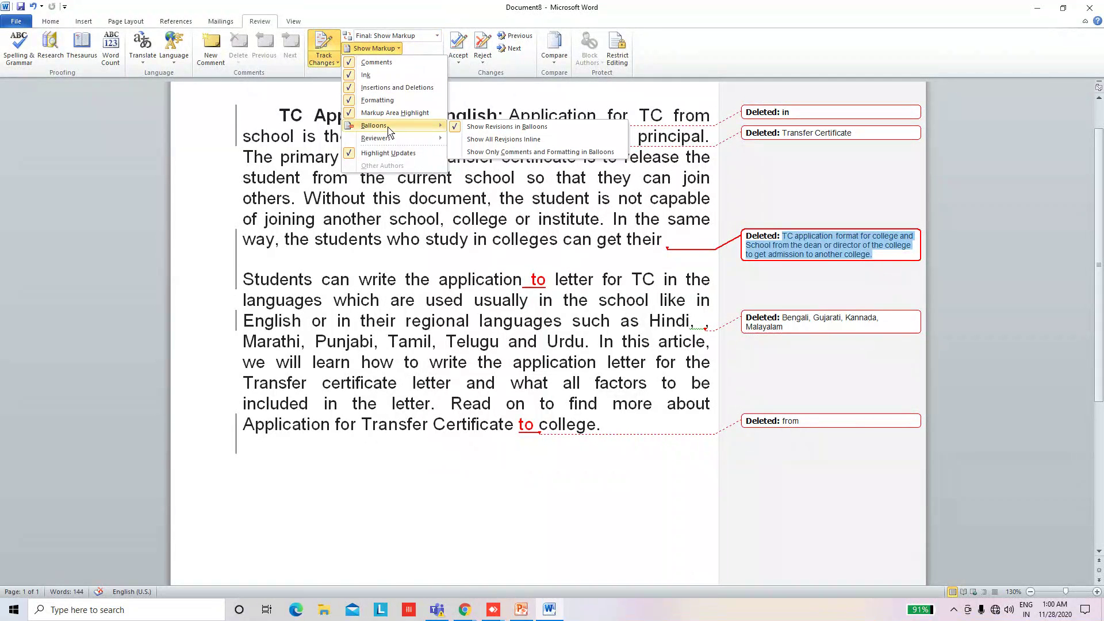
pyautogui.click(470, 139)
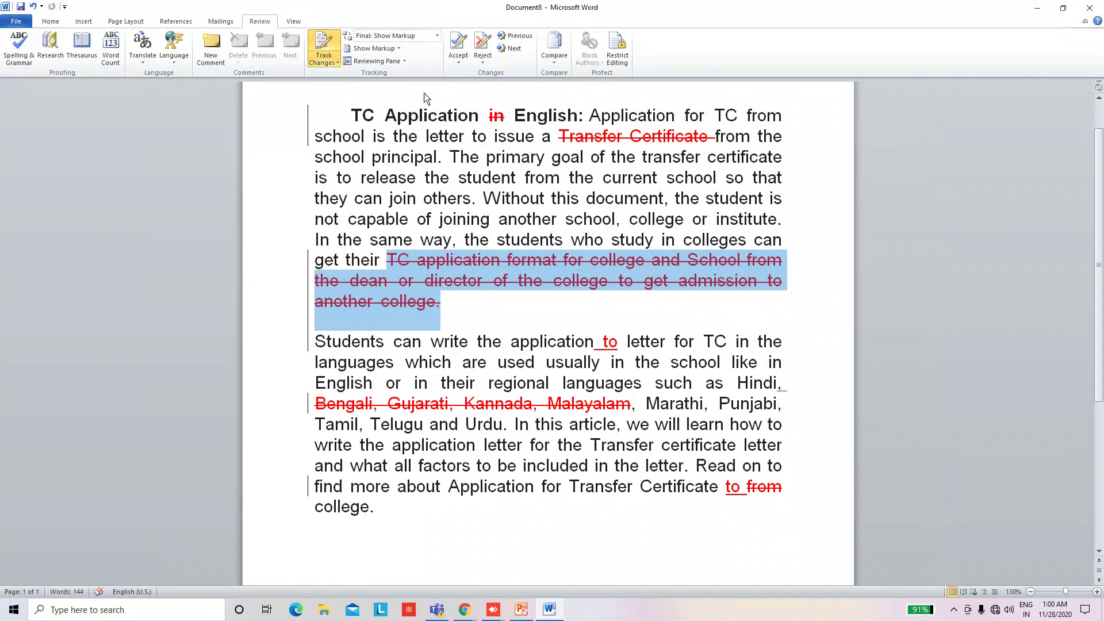
# Set the balloons option to show only comments and formatting in balloons
pyautogui.click(400, 50)
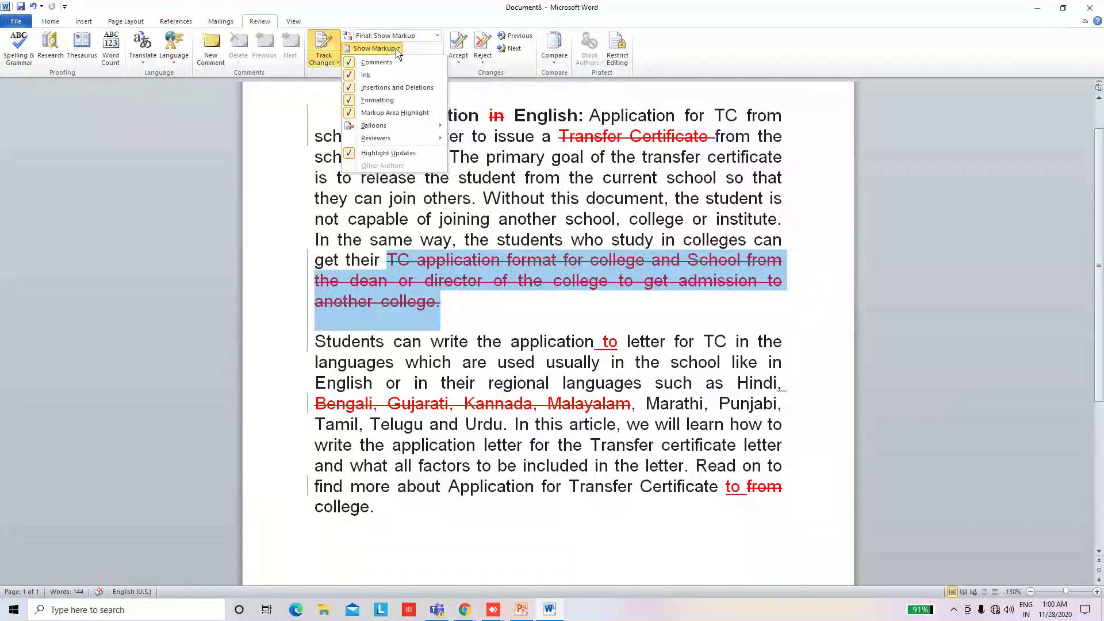
pyautogui.moveTo(394, 127)
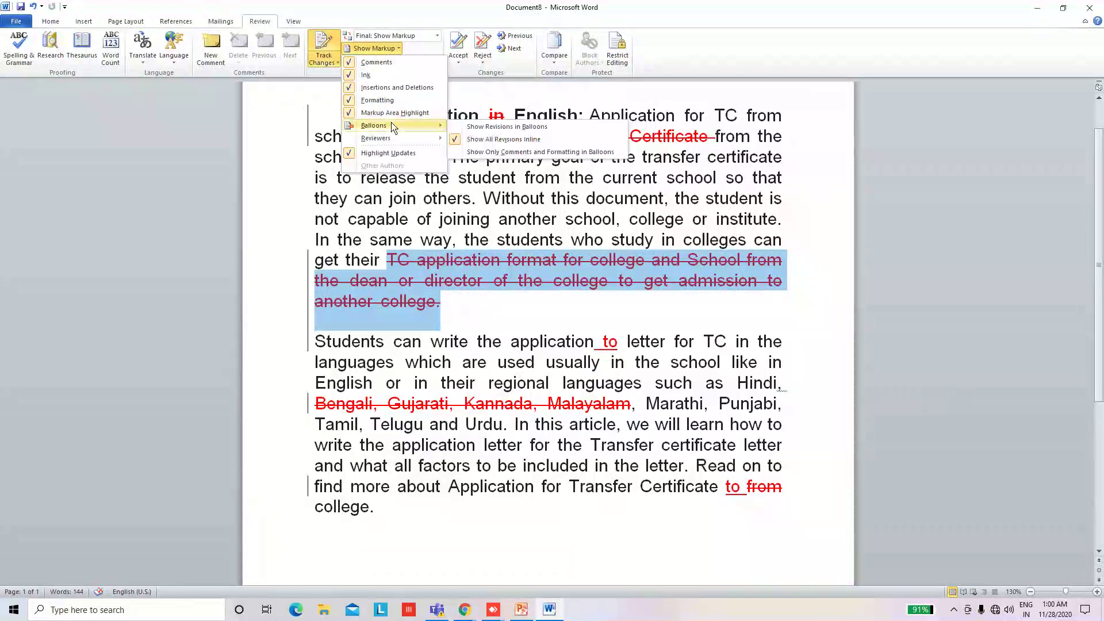
pyautogui.click(480, 153)
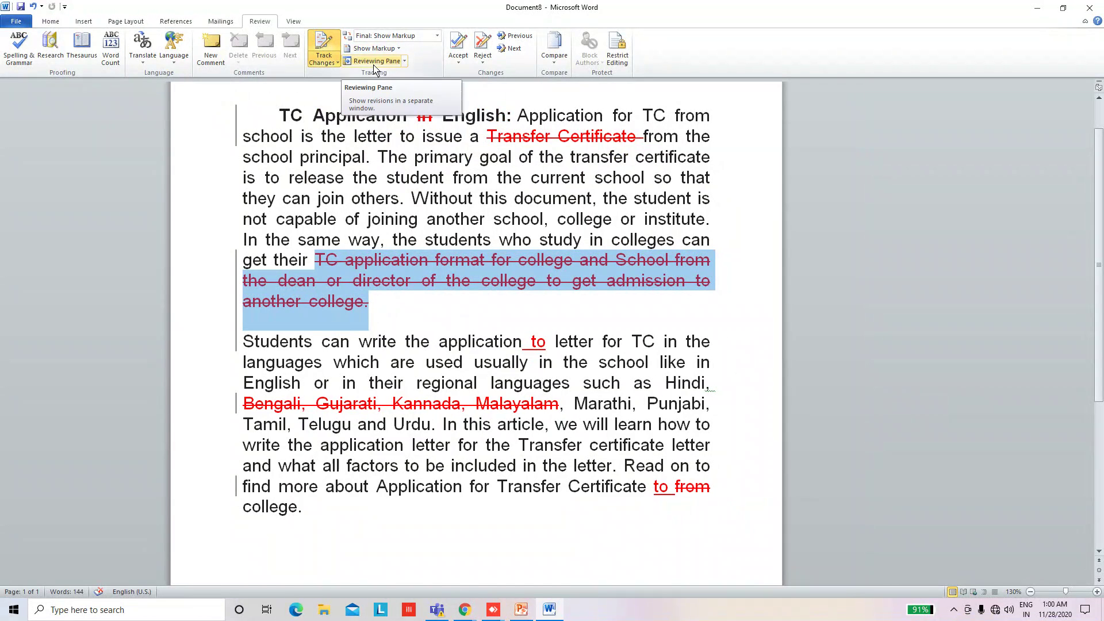
# Show the Reviewing Pane in its vertical layout, and switch it to the horizontal layout
pyautogui.click(405, 61)
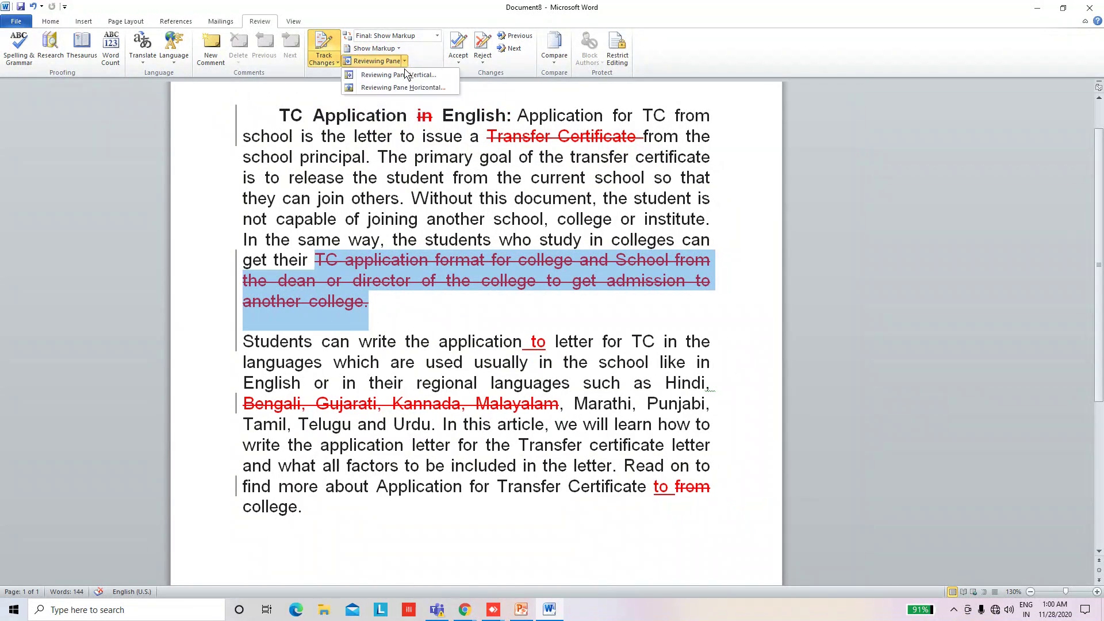
pyautogui.click(402, 75)
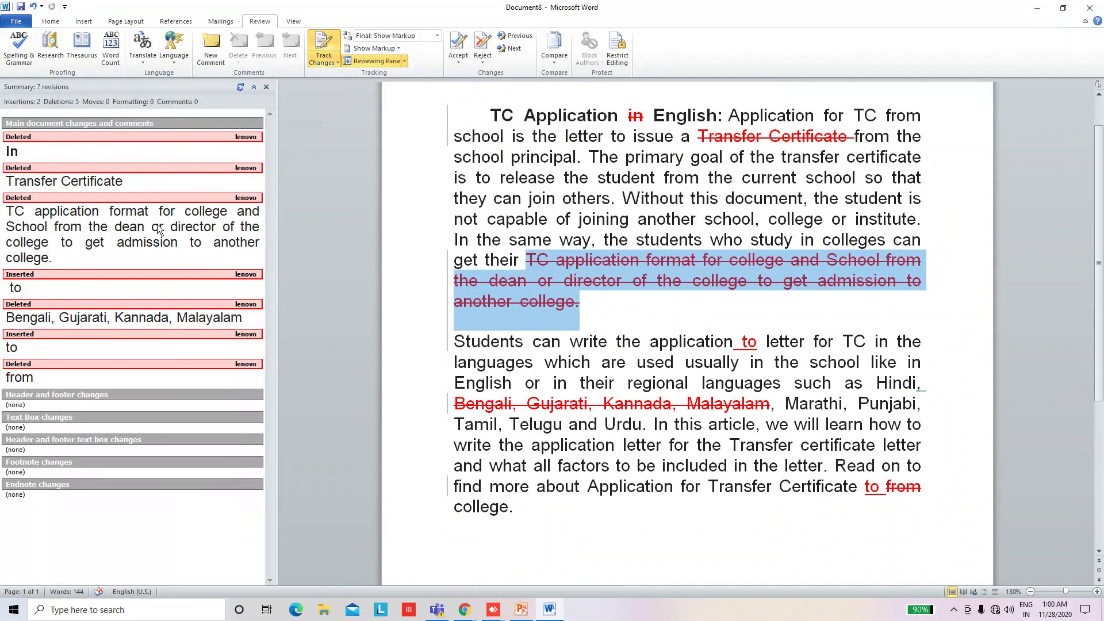
pyautogui.click(405, 61)
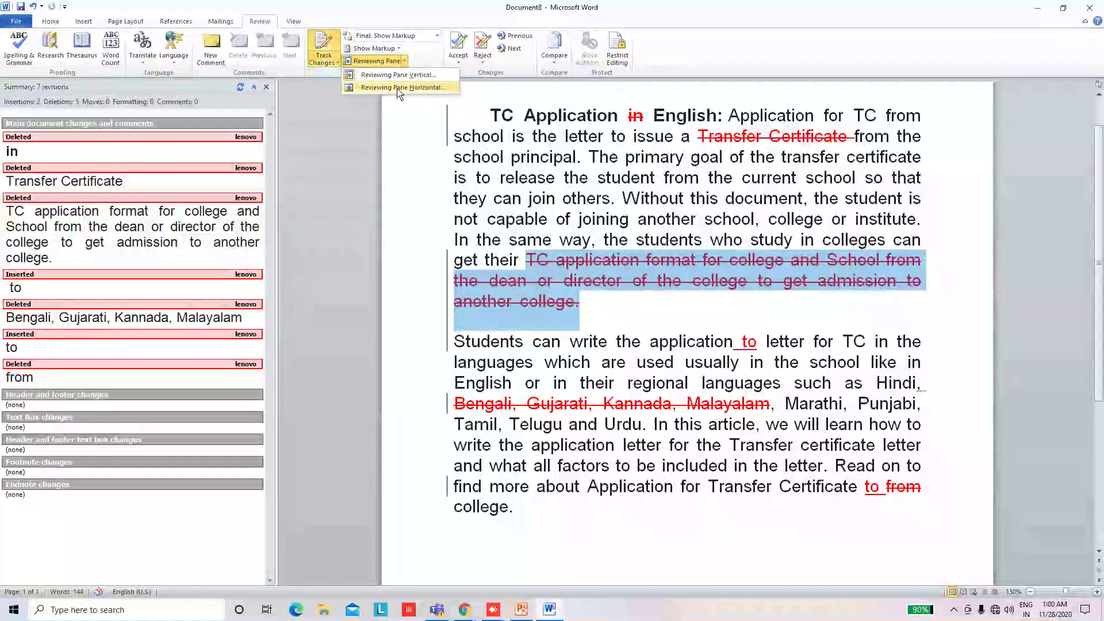
pyautogui.click(411, 88)
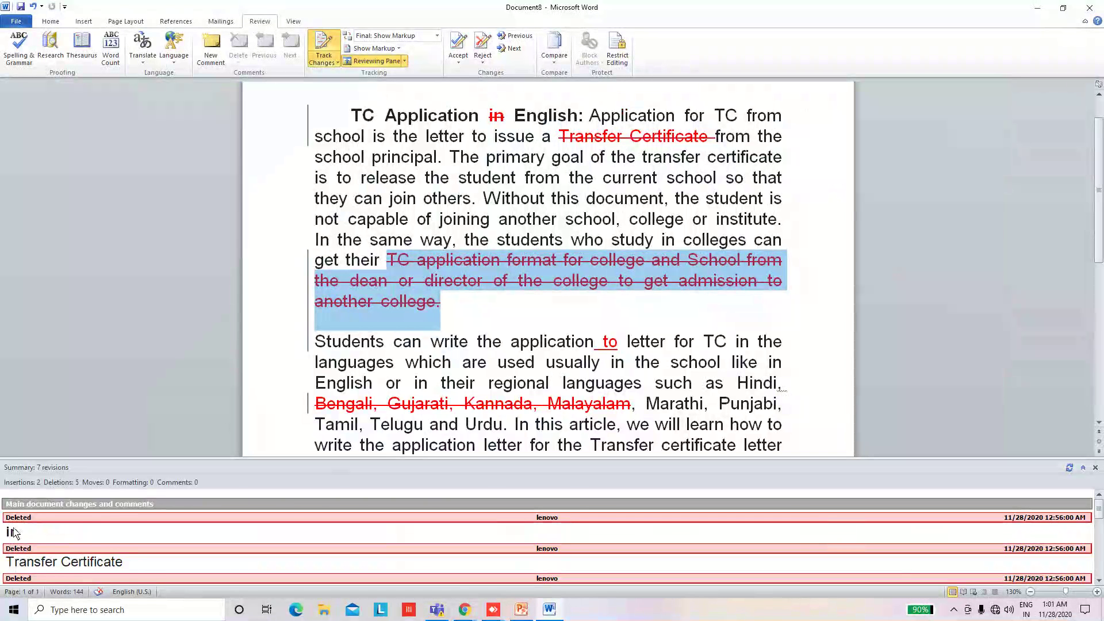
# Look through the list of revisions in the horizontal Reviewing Pane and close the pane
pyautogui.scroll(-5, 23, 537)
pyautogui.scroll(-2, 109, 554)
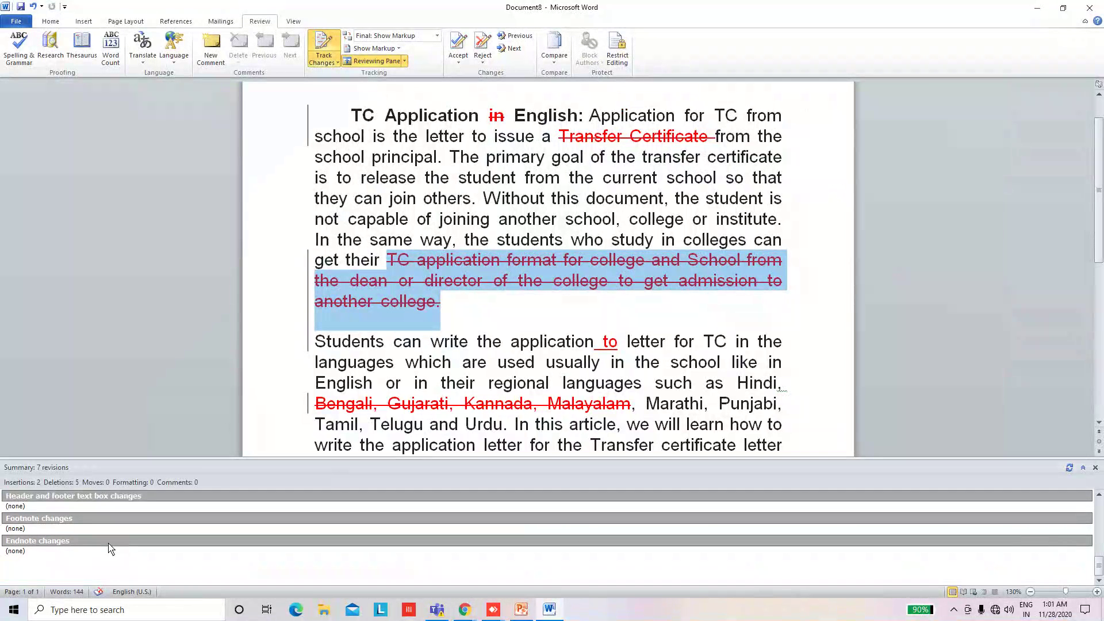
pyautogui.scroll(6, 111, 549)
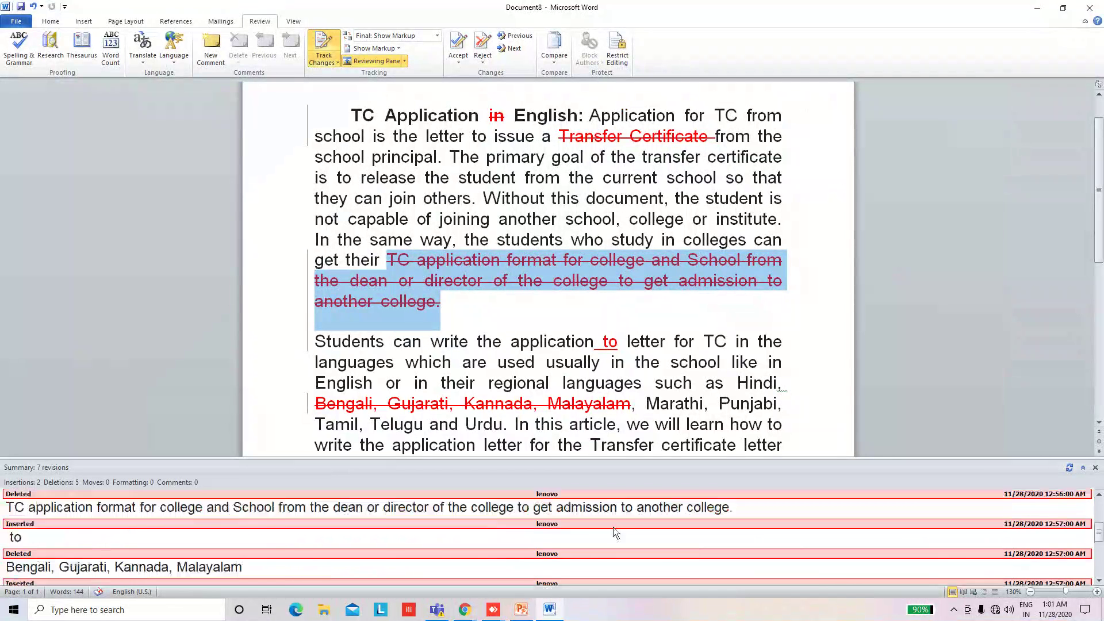
pyautogui.scroll(3, 614, 532)
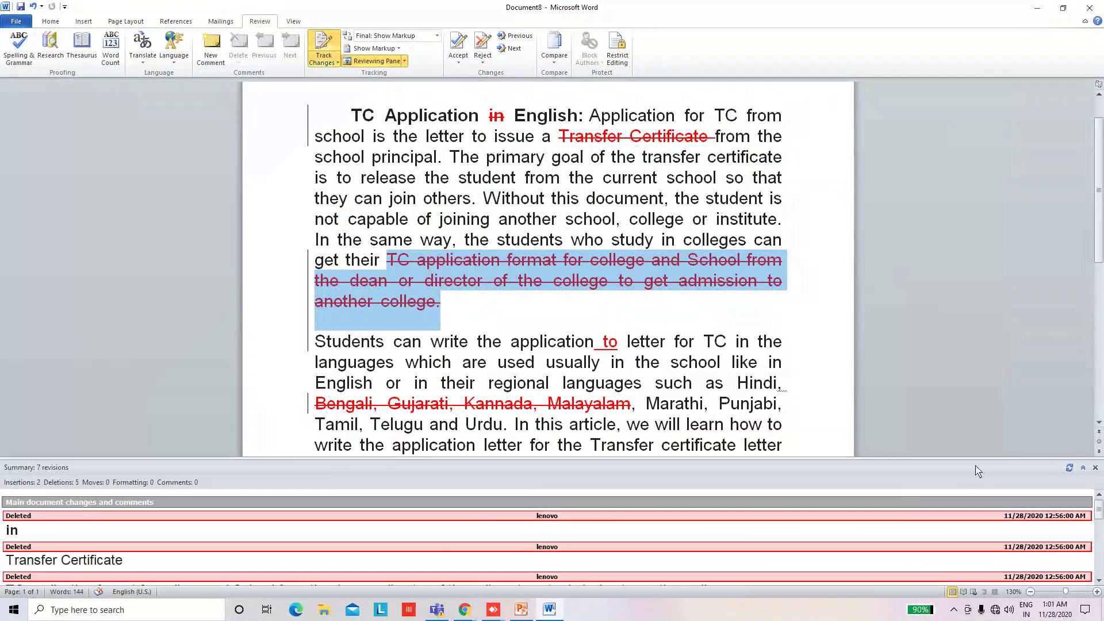
pyautogui.click(1096, 469)
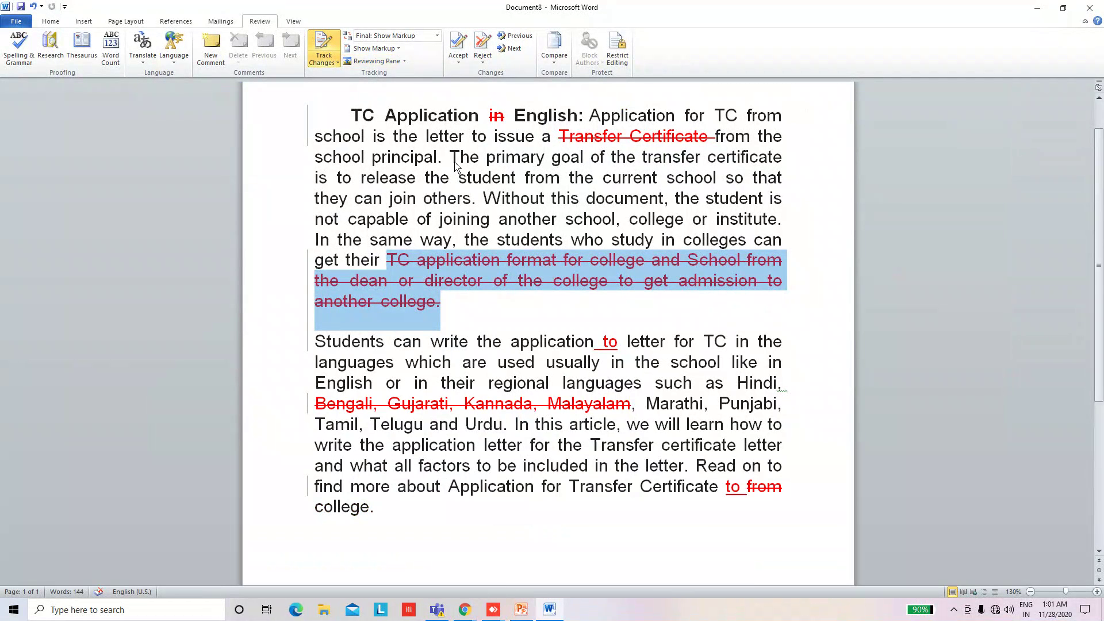
# Find the tracked deletion of the sentence starting "TC application format for college and School" and accept that change
pyautogui.scroll(1, 454, 165)
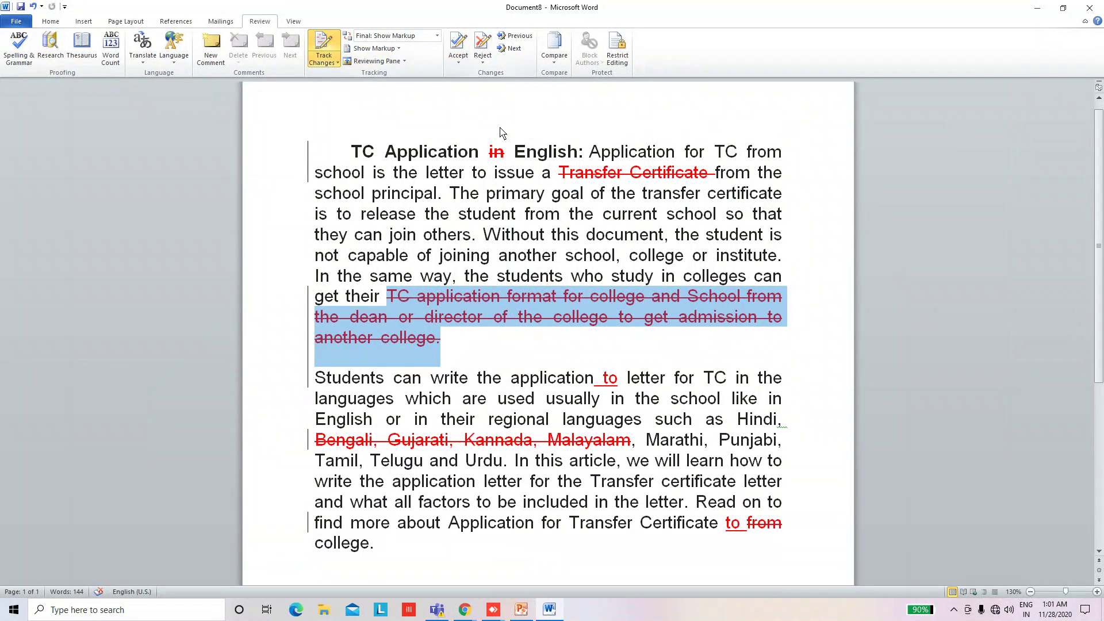
pyautogui.scroll(1, 492, 156)
pyautogui.click(479, 229)
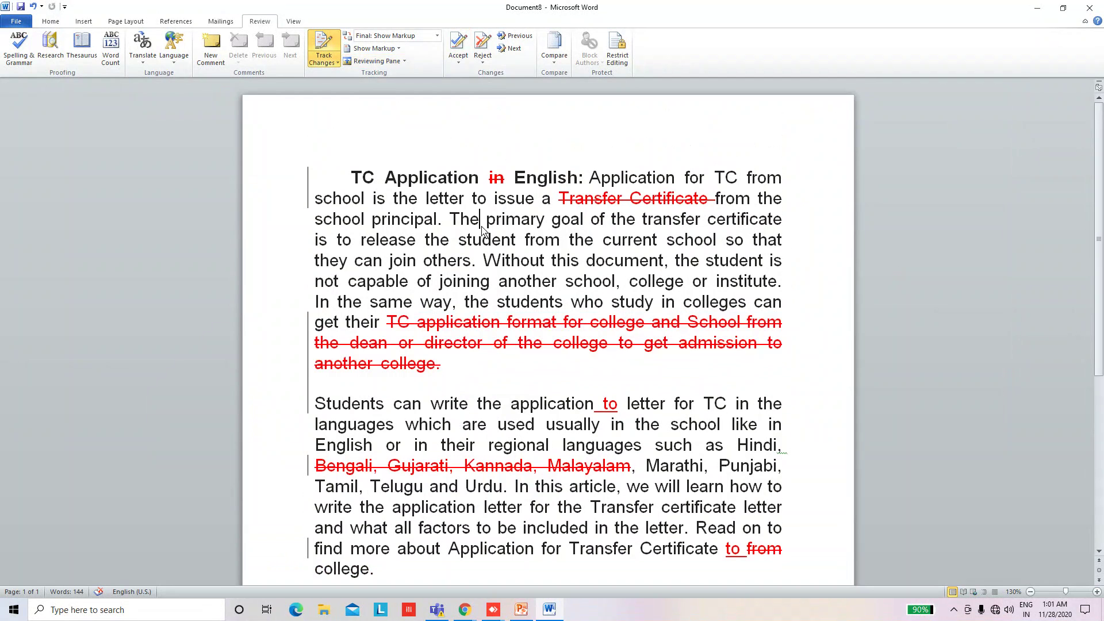
pyautogui.click(460, 63)
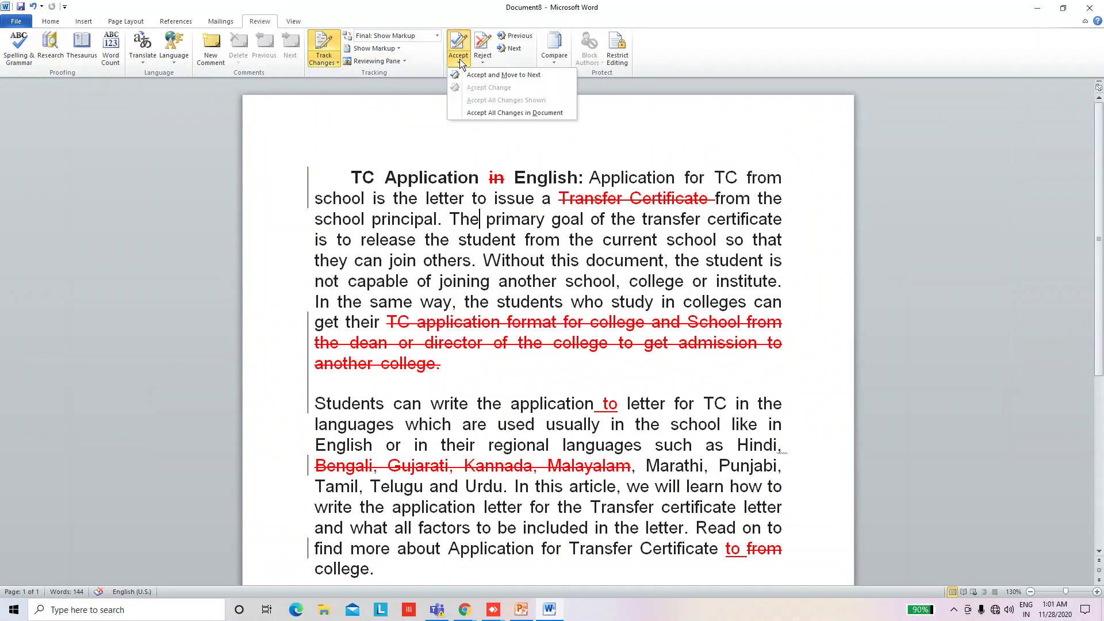
pyautogui.click(532, 77)
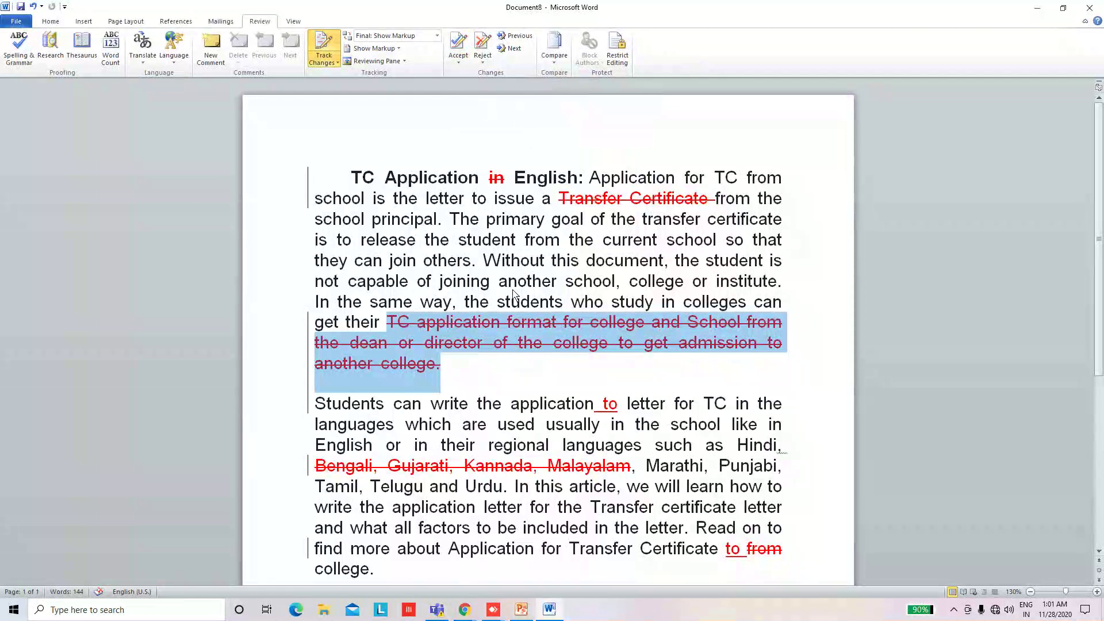
pyautogui.click(460, 65)
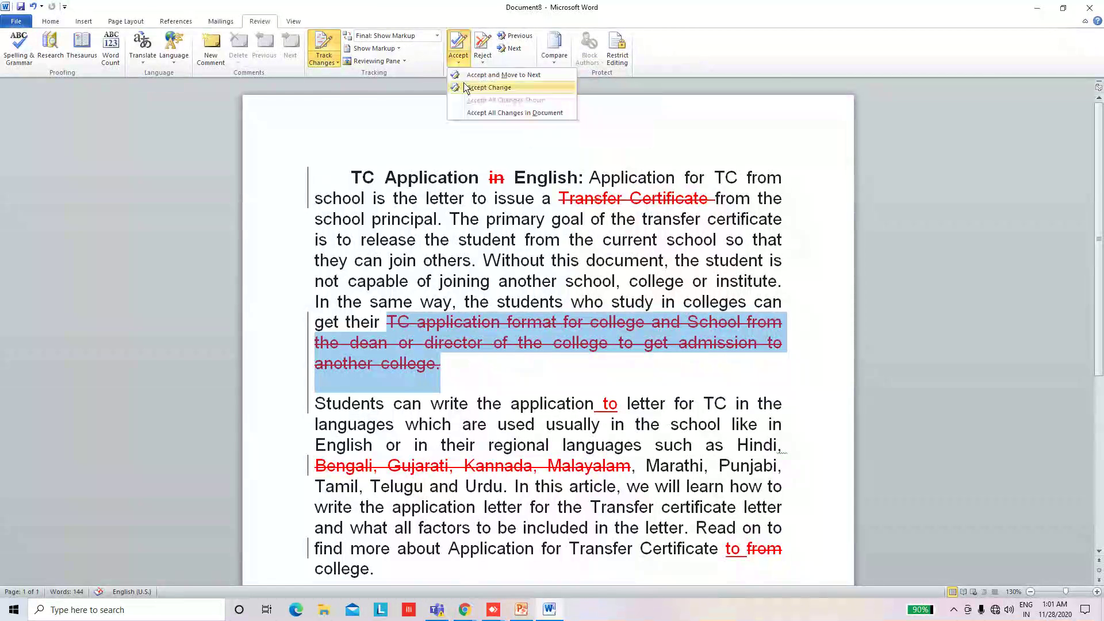
pyautogui.click(474, 89)
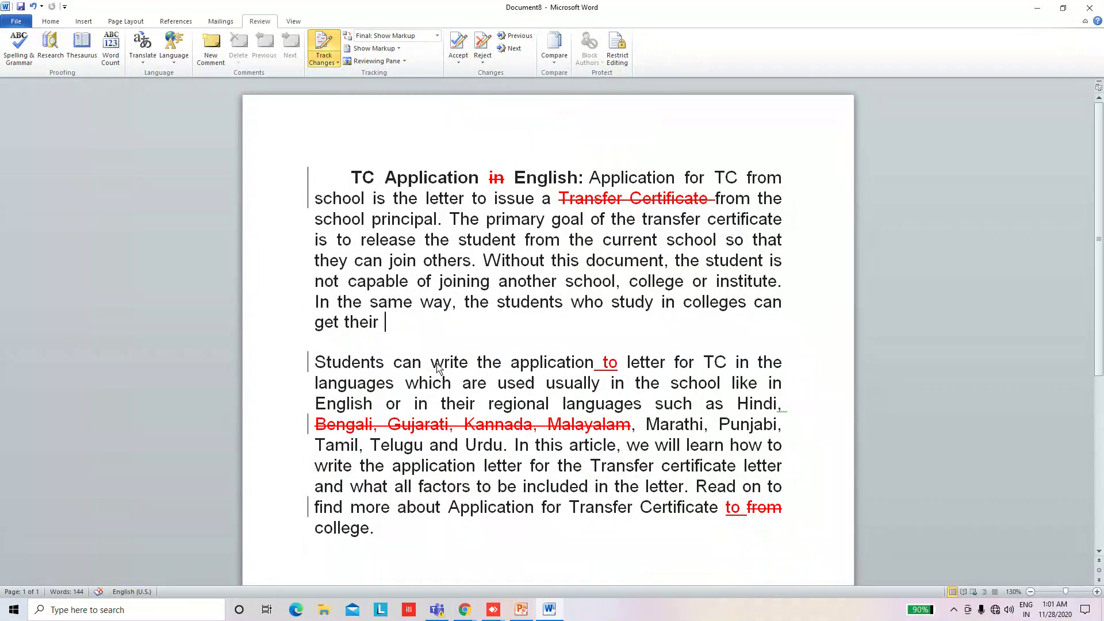
# Go to the inserted "to" after "Students can write the application", accept it and move to the next change
pyautogui.click(459, 61)
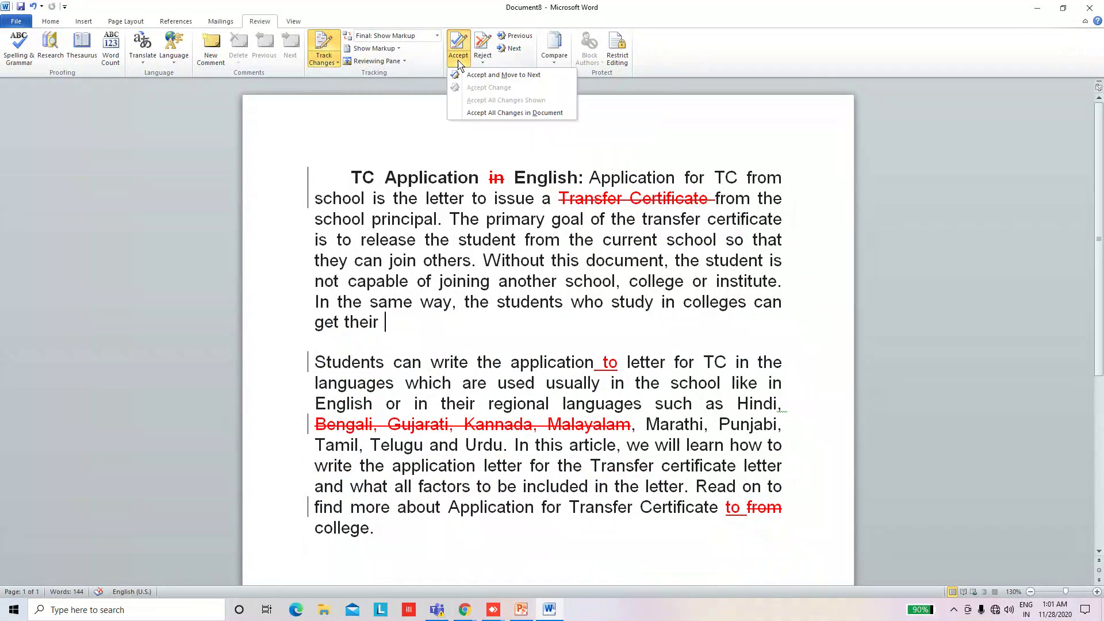
pyautogui.click(502, 75)
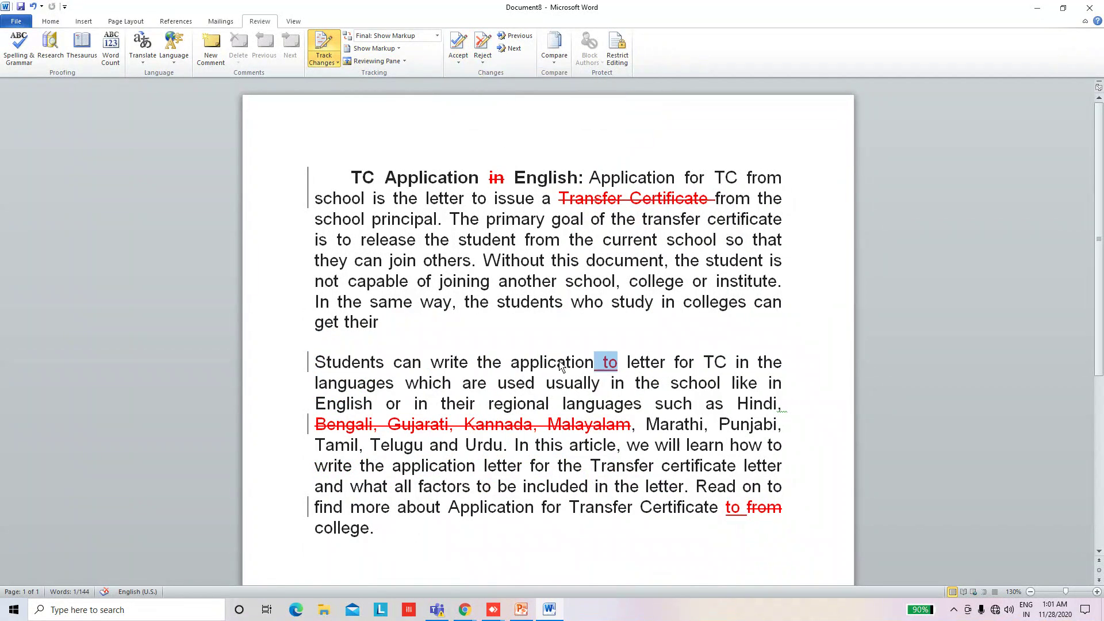
pyautogui.click(458, 58)
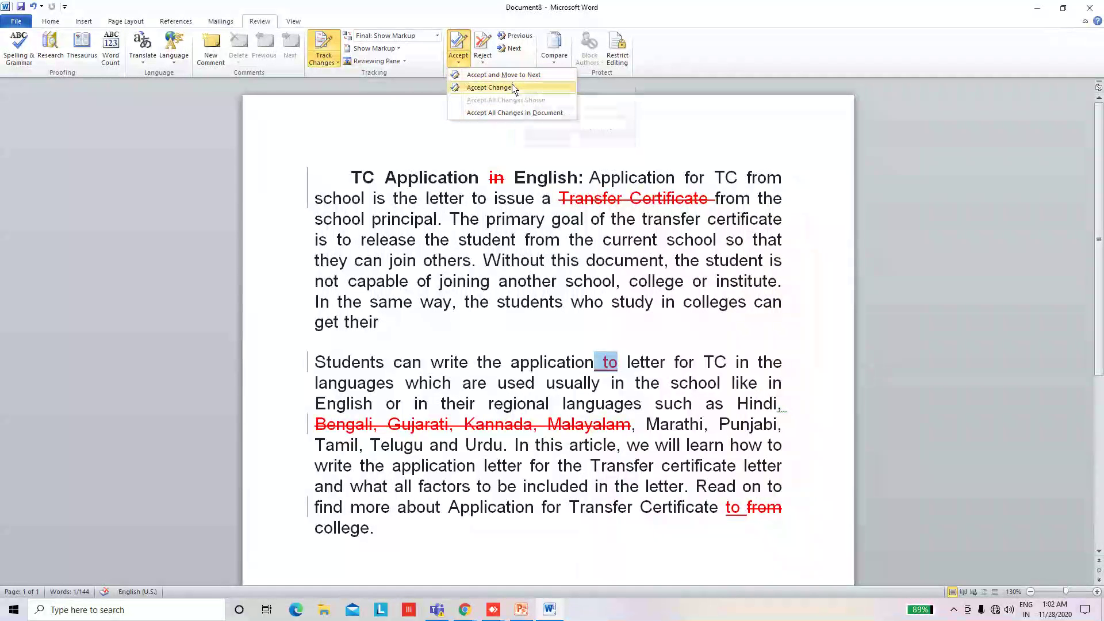
pyautogui.click(514, 75)
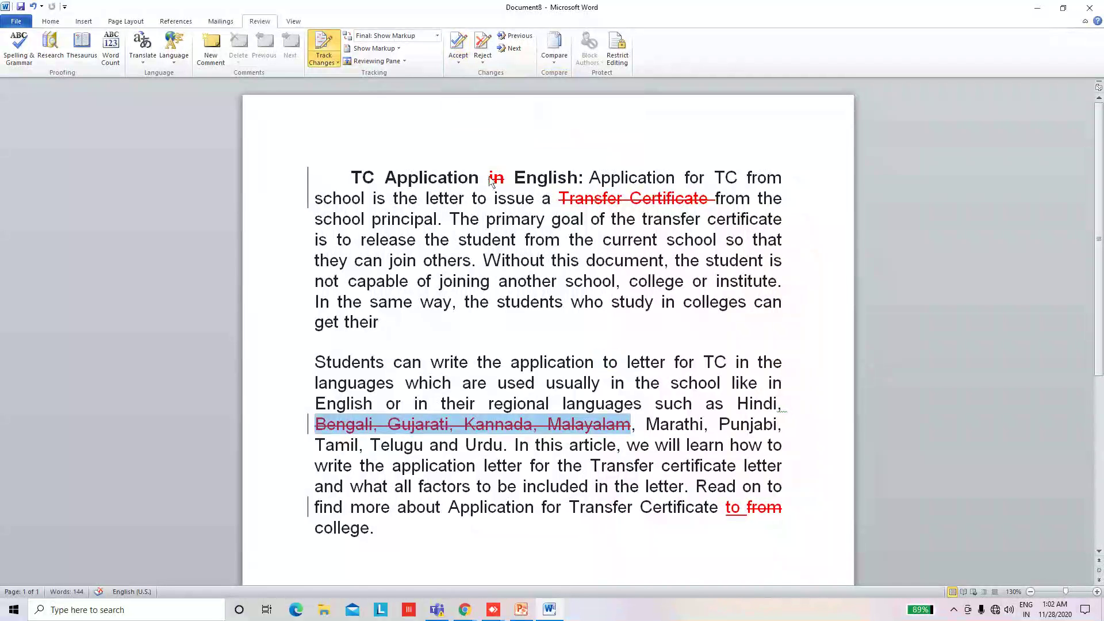
# Reject the deletion of "Bengali, Gujarati, Kannada, Malayalam" and move to the next tracked change
pyautogui.click(463, 59)
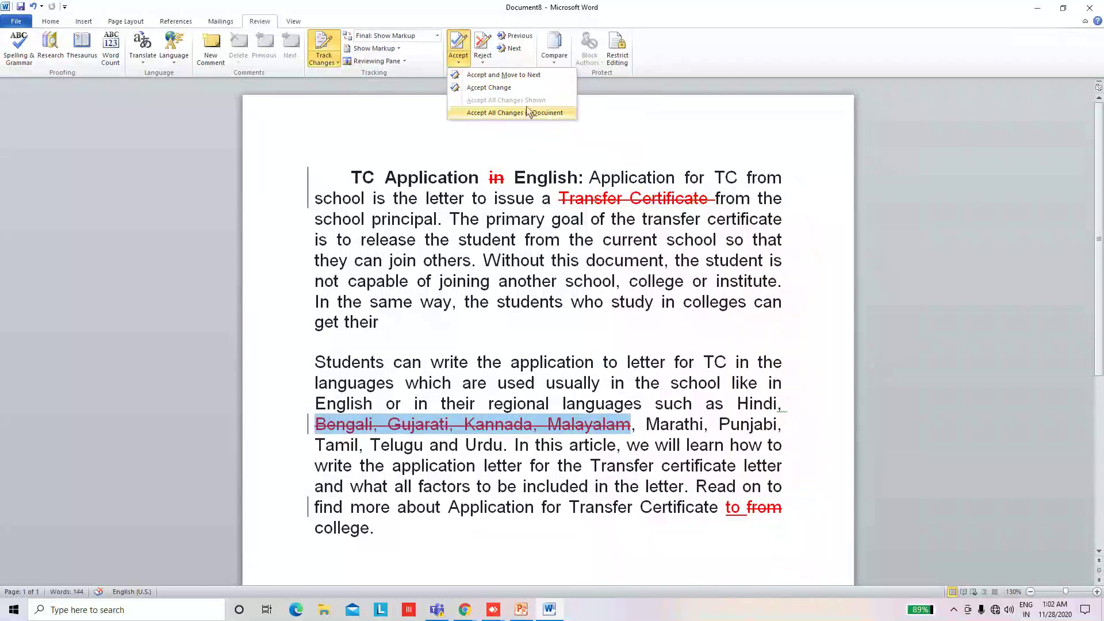
pyautogui.click(539, 236)
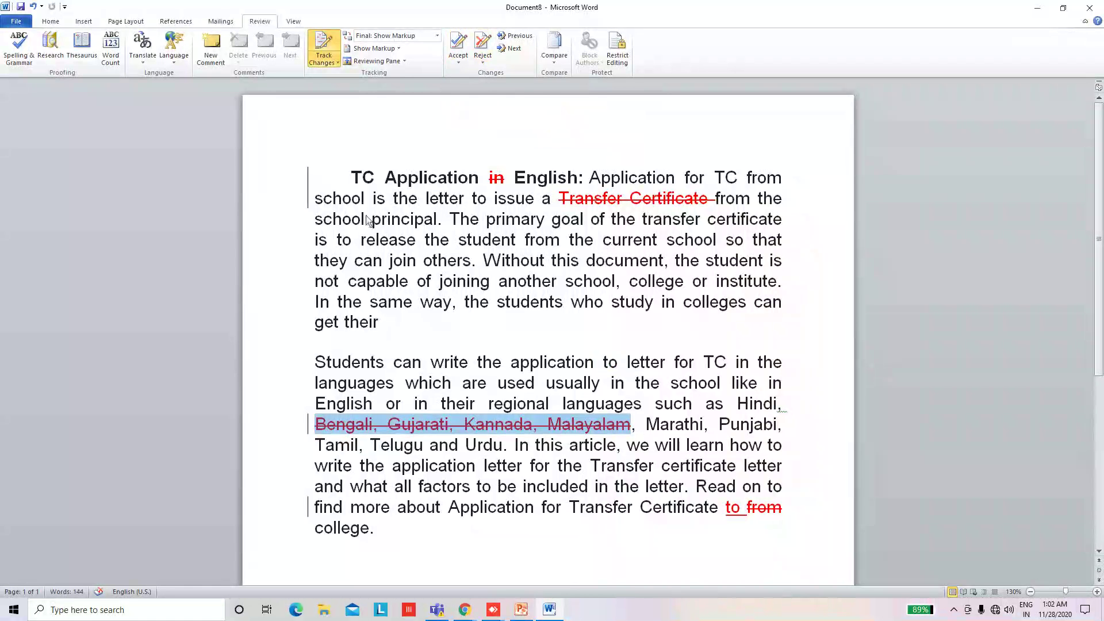
pyautogui.click(483, 57)
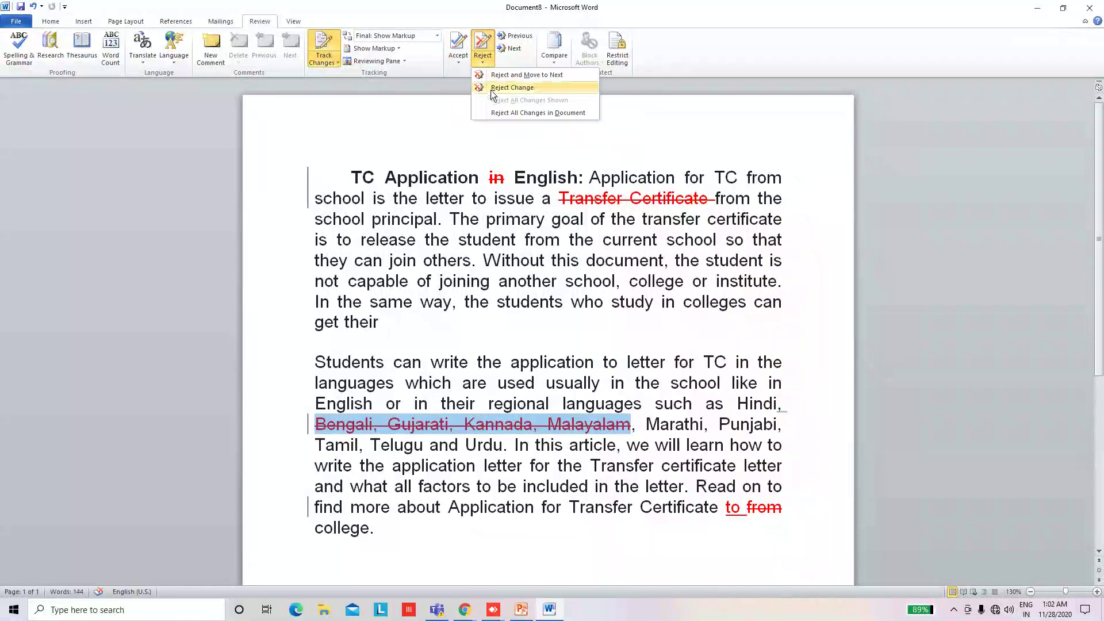
pyautogui.click(529, 92)
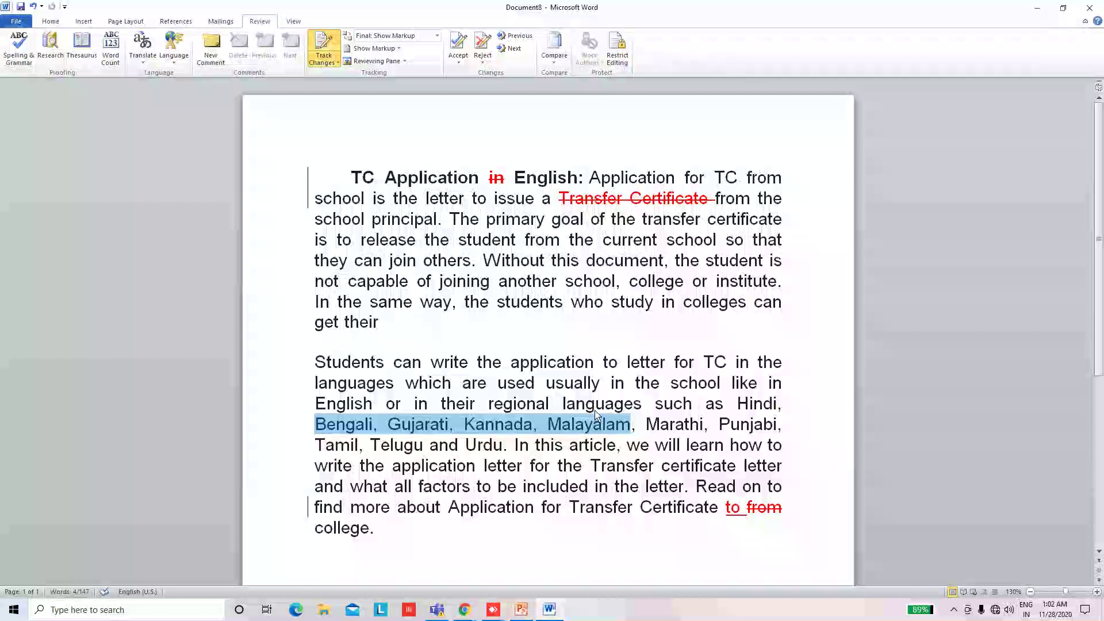
pyautogui.click(484, 64)
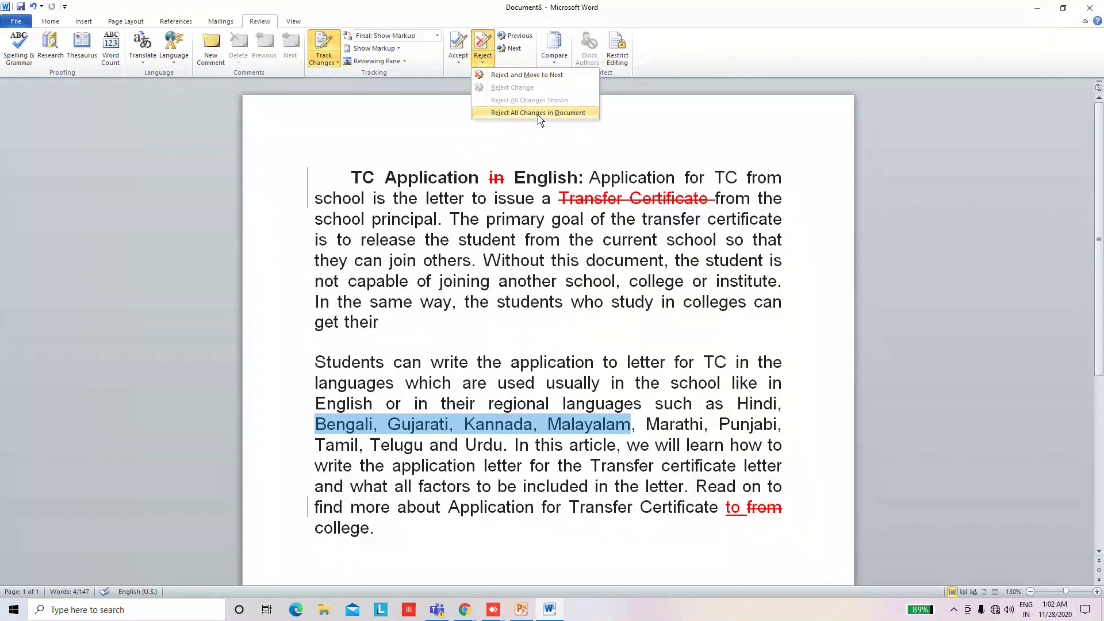
pyautogui.click(533, 80)
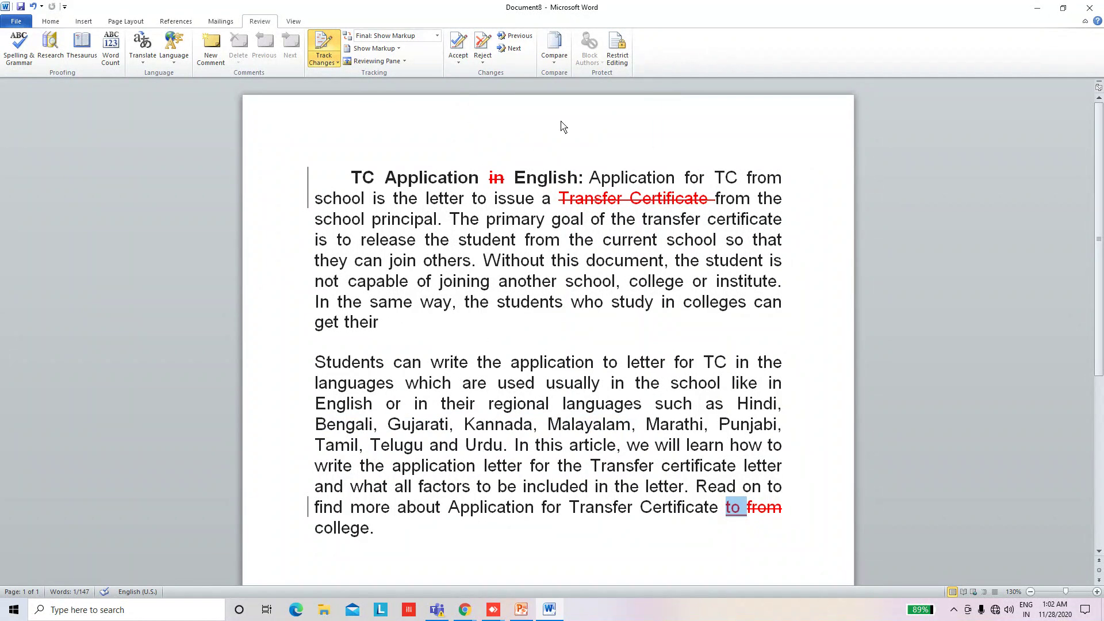
# Go back to the deleted "Transfer Certificate" and step forward through the remaining tracked changes, continuing the search from the document's beginning
pyautogui.click(520, 37)
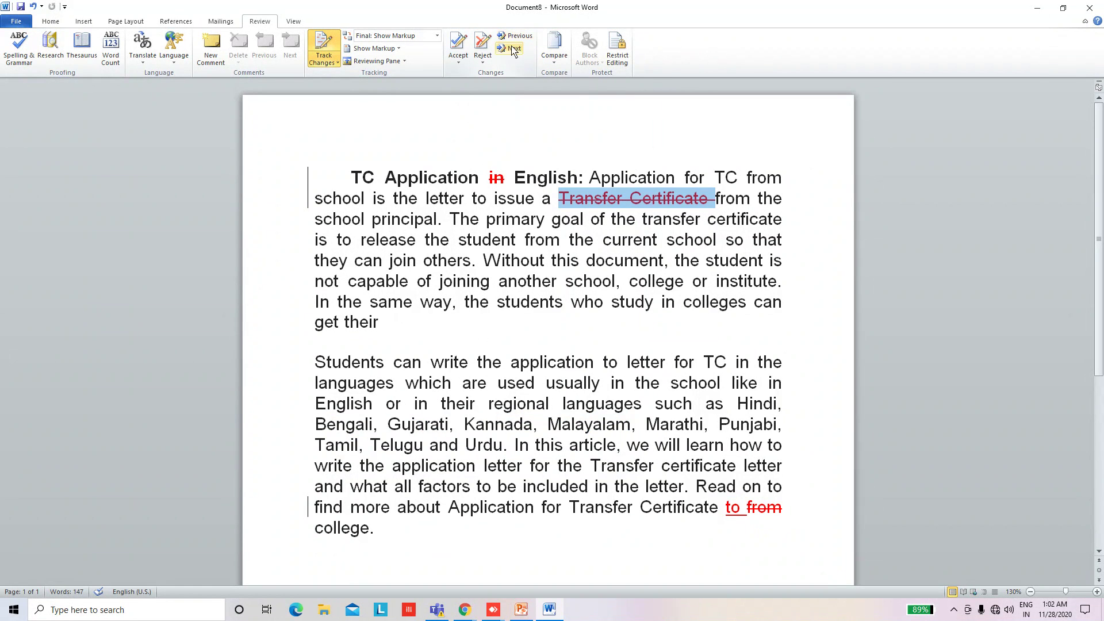
pyautogui.click(514, 48)
pyautogui.click(513, 50)
pyautogui.click(514, 49)
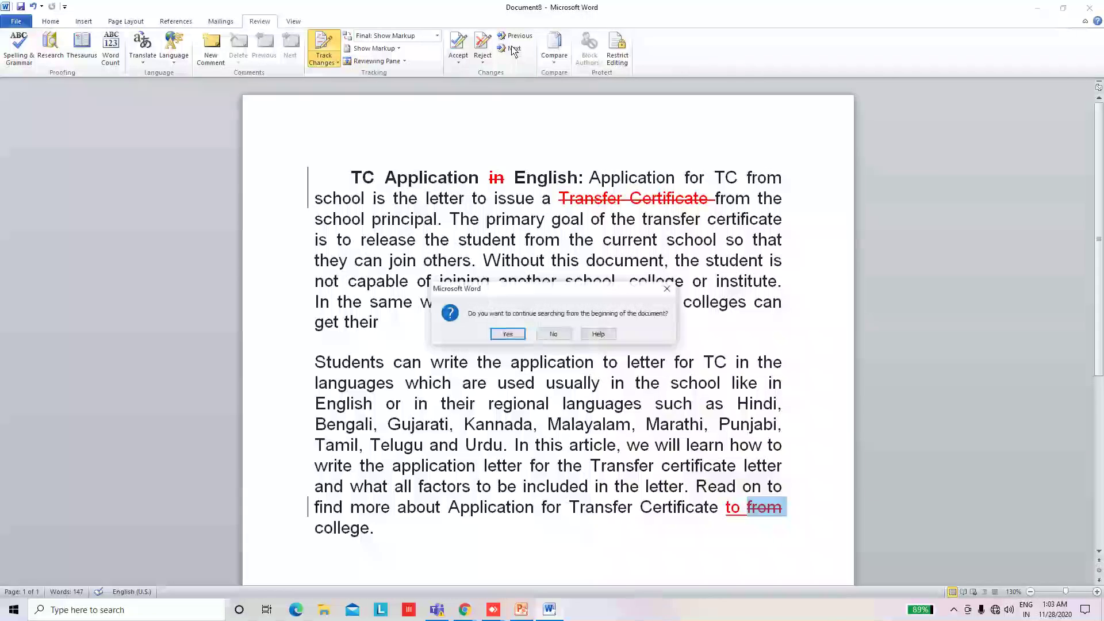
pyautogui.click(512, 333)
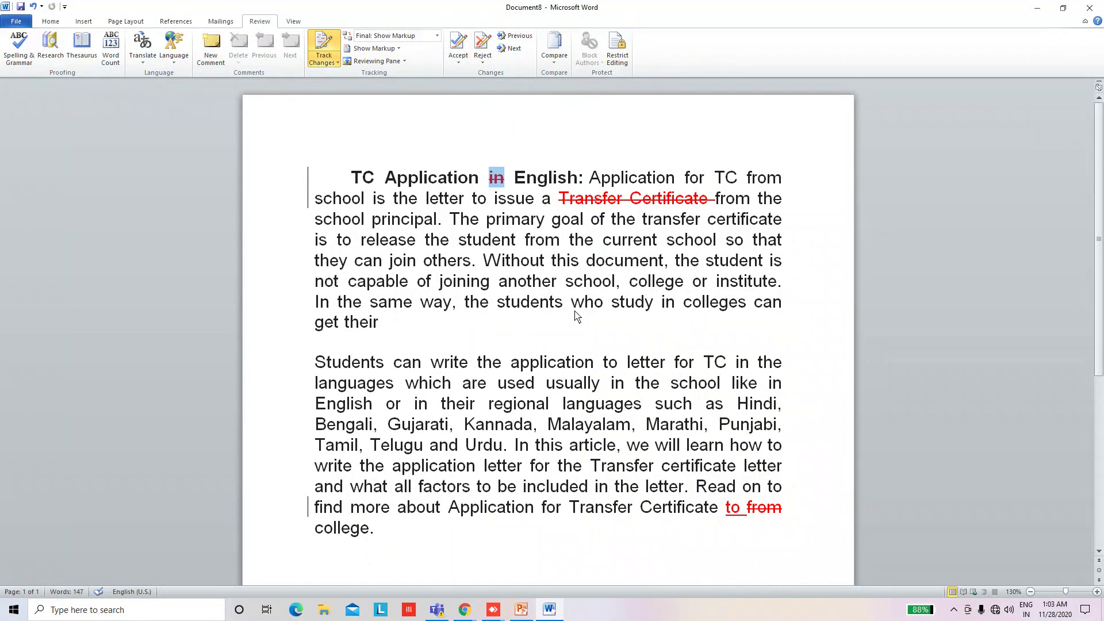
pyautogui.scroll(-2, 575, 315)
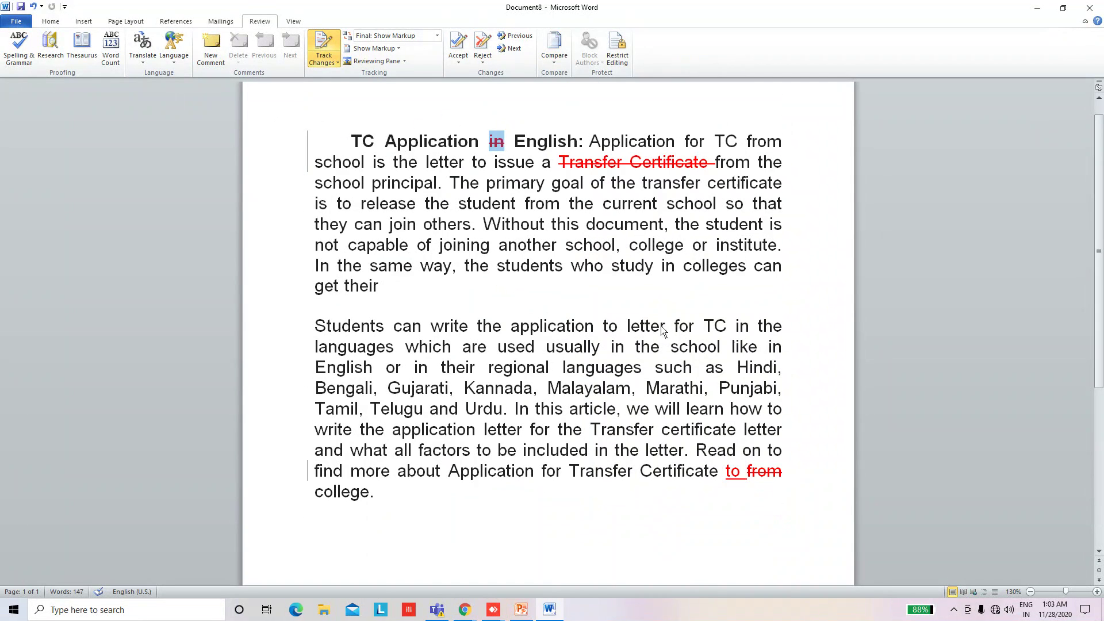
pyautogui.click(627, 268)
pyautogui.scroll(-4, 505, 244)
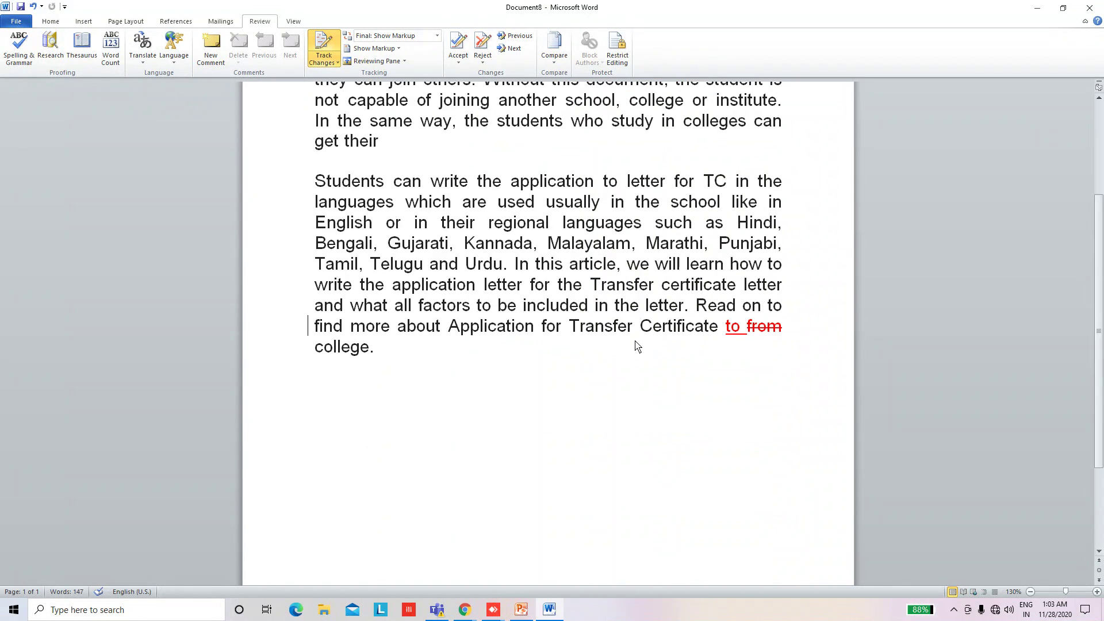
pyautogui.scroll(5, 627, 339)
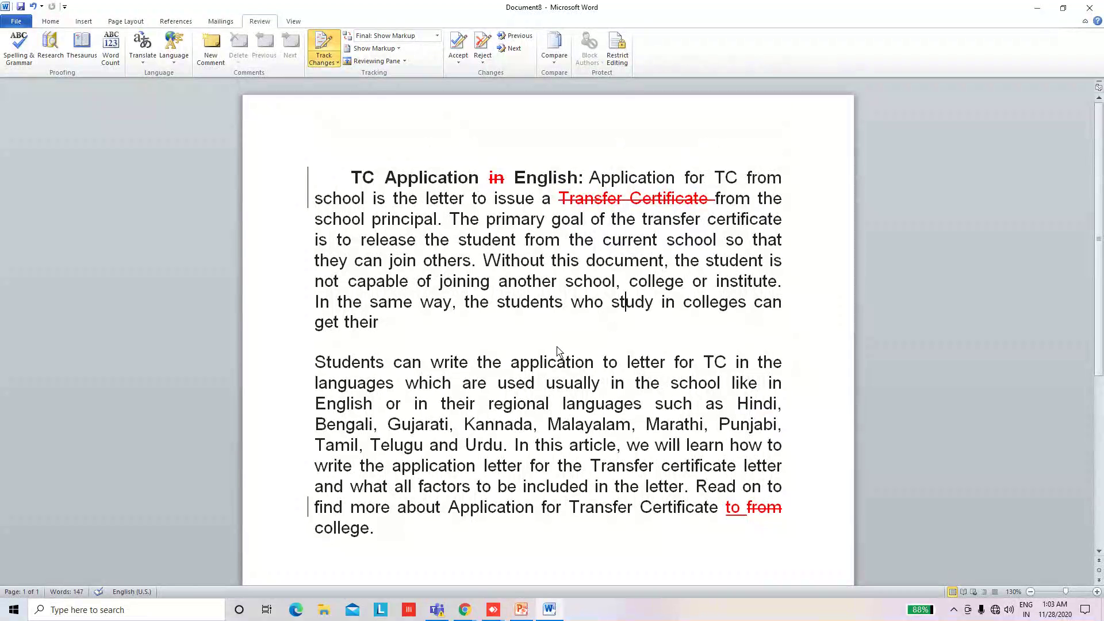
pyautogui.click(540, 338)
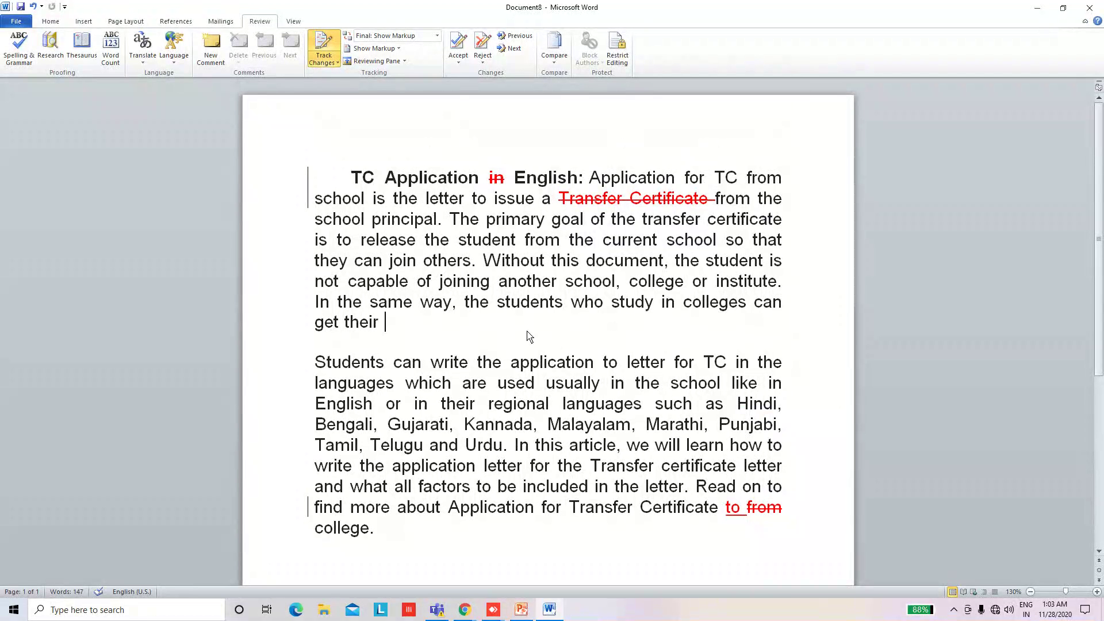